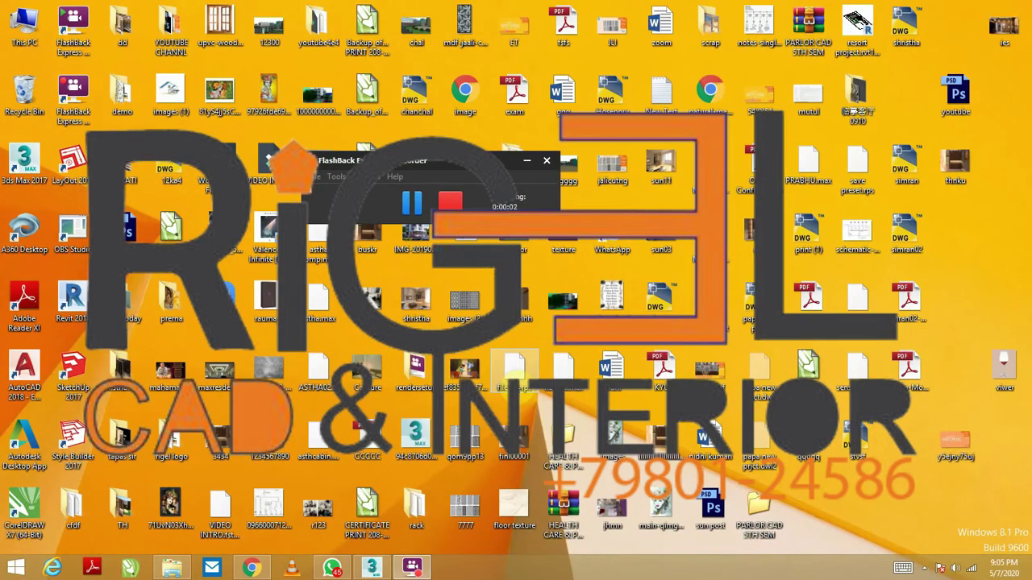
- Minimize the FlashBack screen recorder window to clear the desktop
click(526, 160)
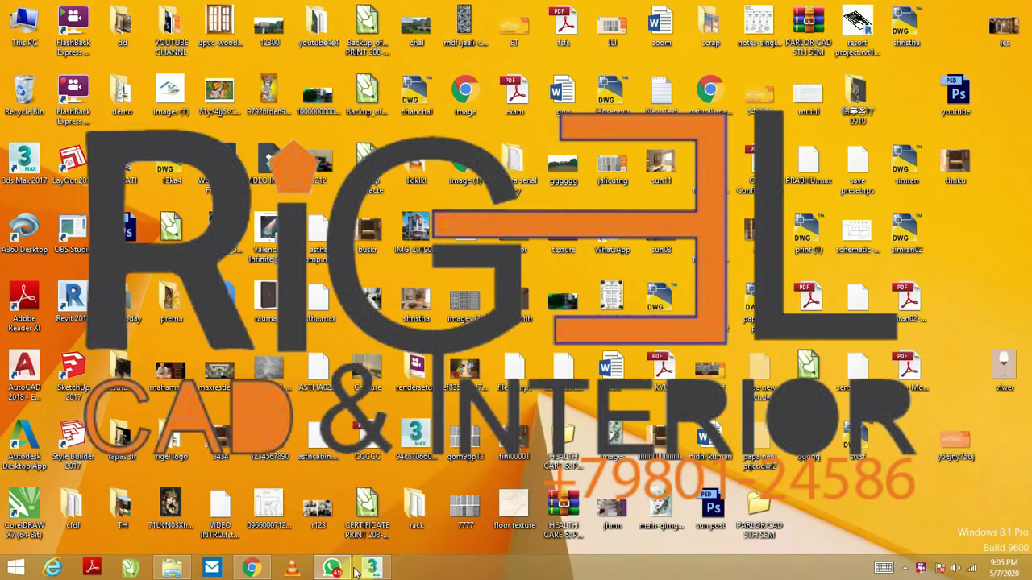
- Restore the shrista.max living-room scene, pan the camera slightly and deselect the VRayIES ceiling light
click(371, 568)
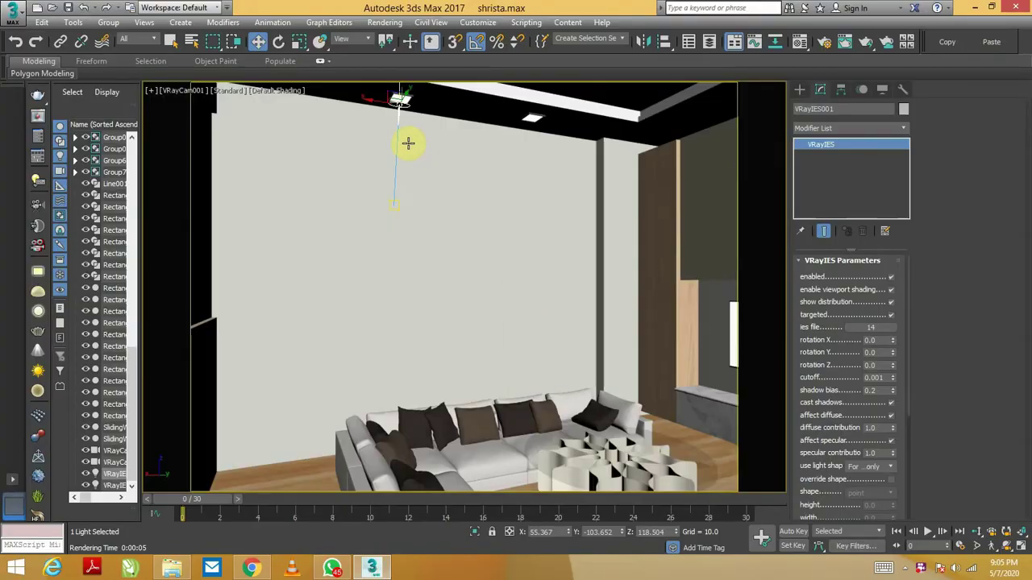
middle_drag(419, 145, 423, 158)
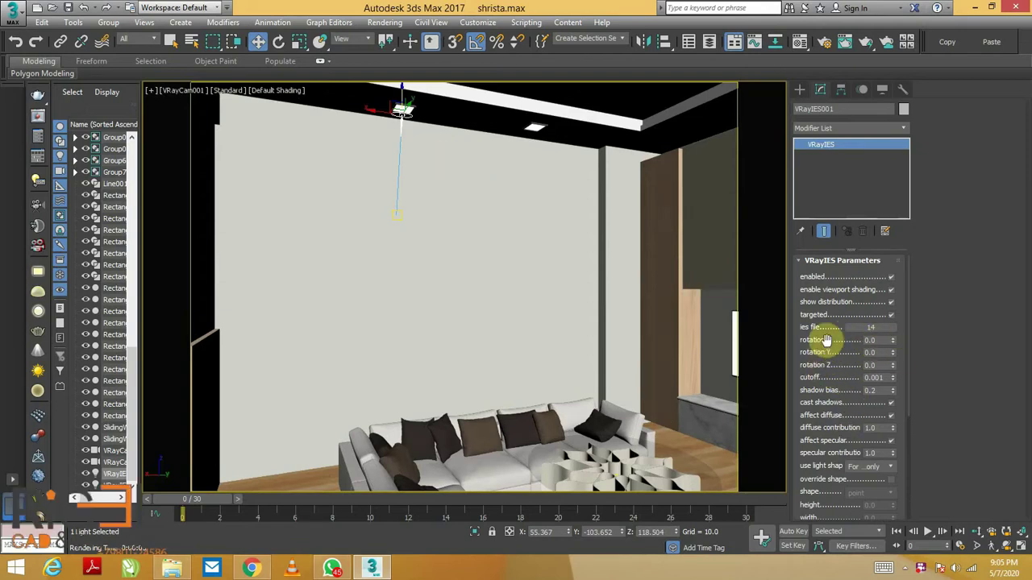
click(799, 92)
click(818, 90)
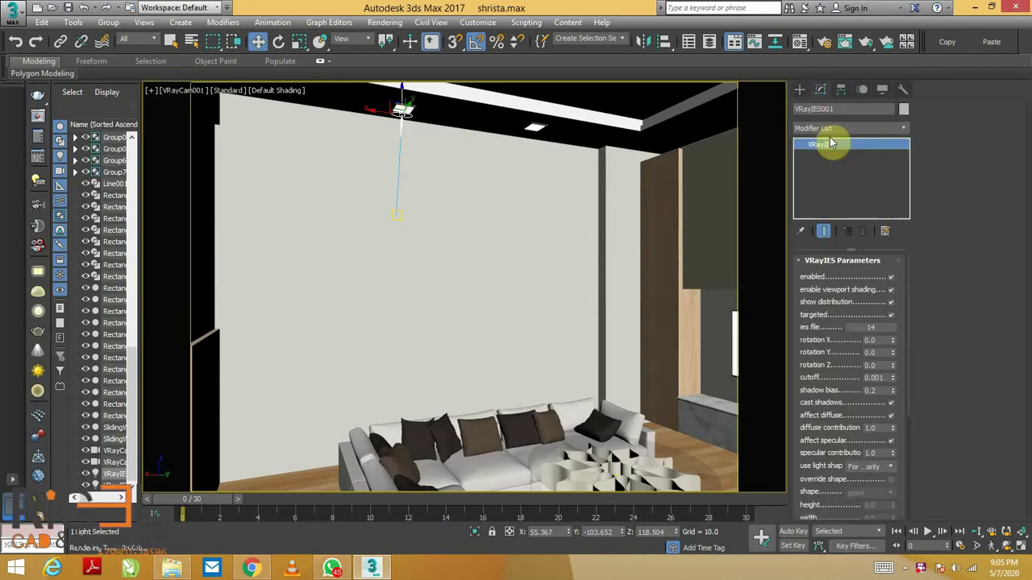
click(534, 220)
click(799, 91)
click(819, 90)
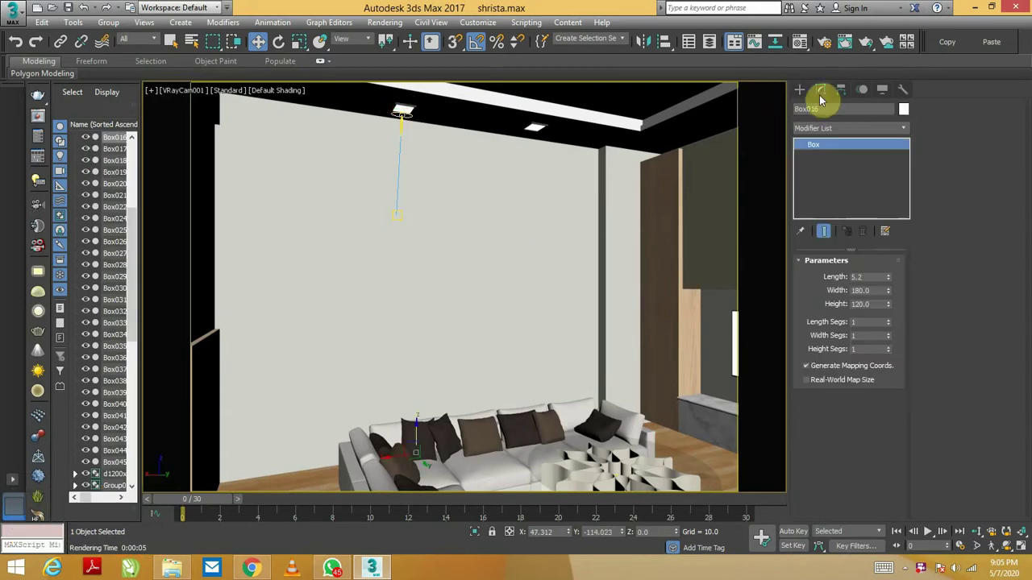
- Pick VRayIES from the VRay light category and draw a second IES light with its target near the ceiling
click(800, 90)
click(850, 127)
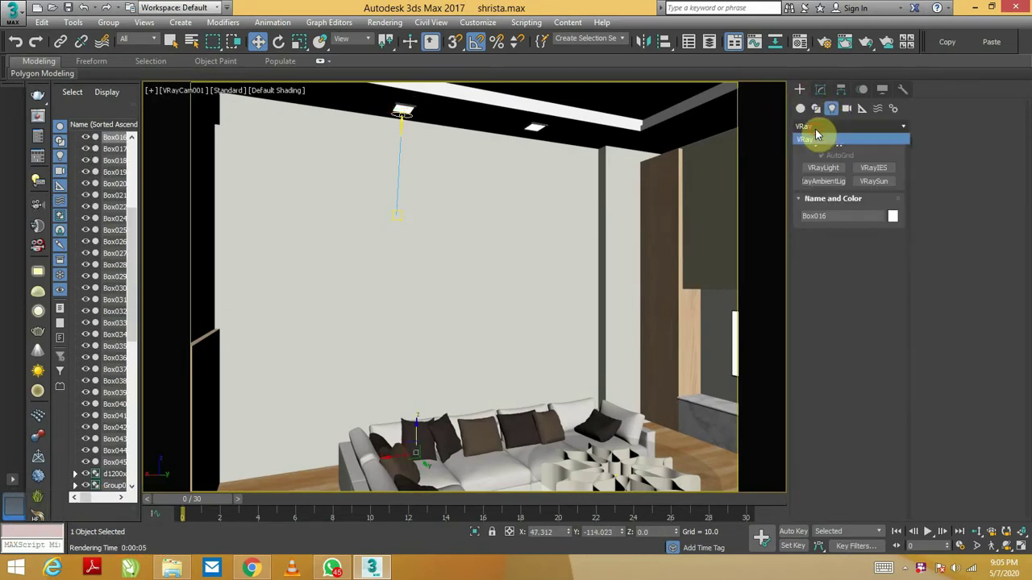
click(806, 160)
click(876, 170)
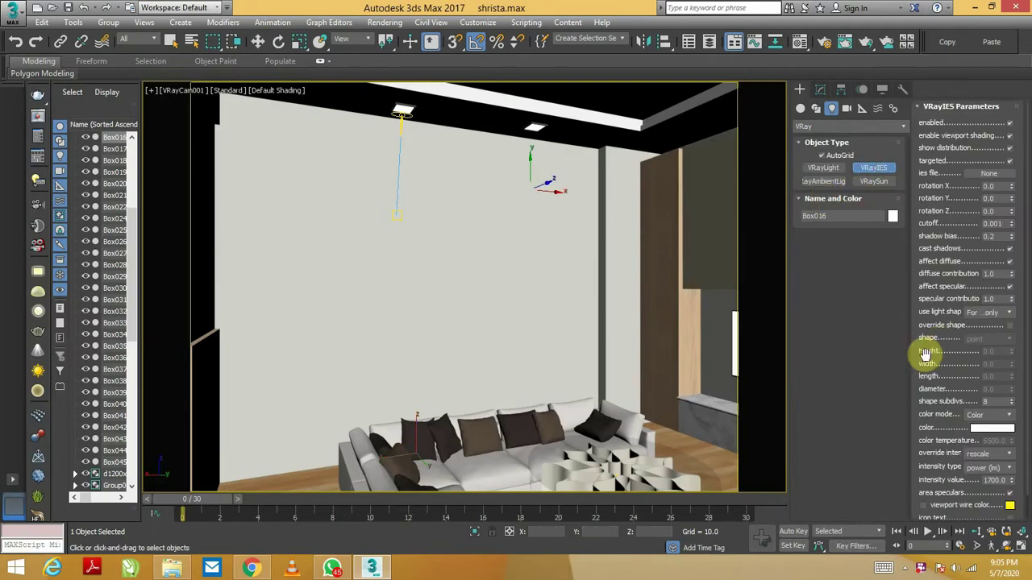
middle_drag(523, 403, 500, 272)
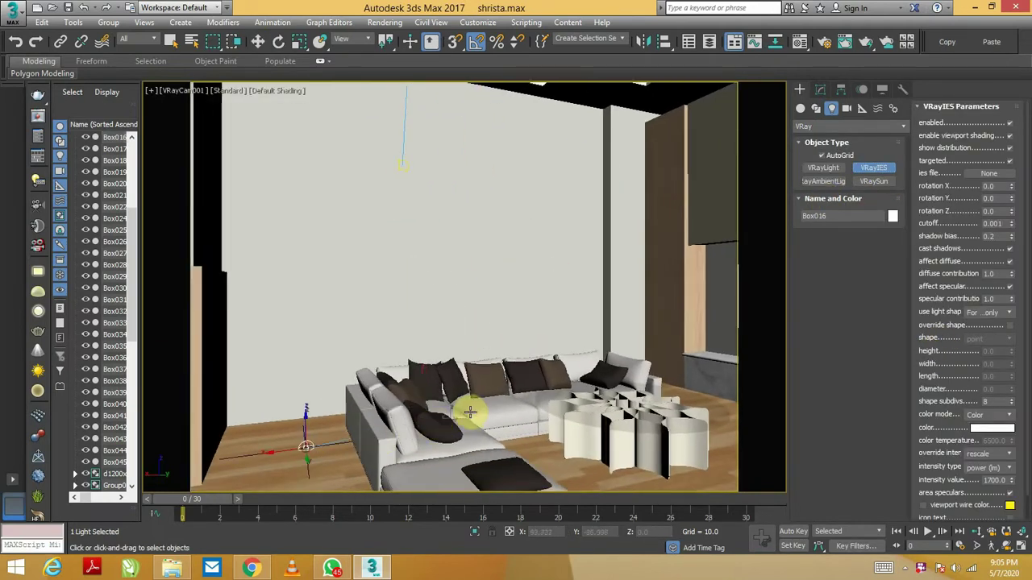
drag(454, 373, 413, 275)
middle_drag(414, 275, 396, 341)
drag(527, 125, 522, 162)
drag(527, 125, 588, 130)
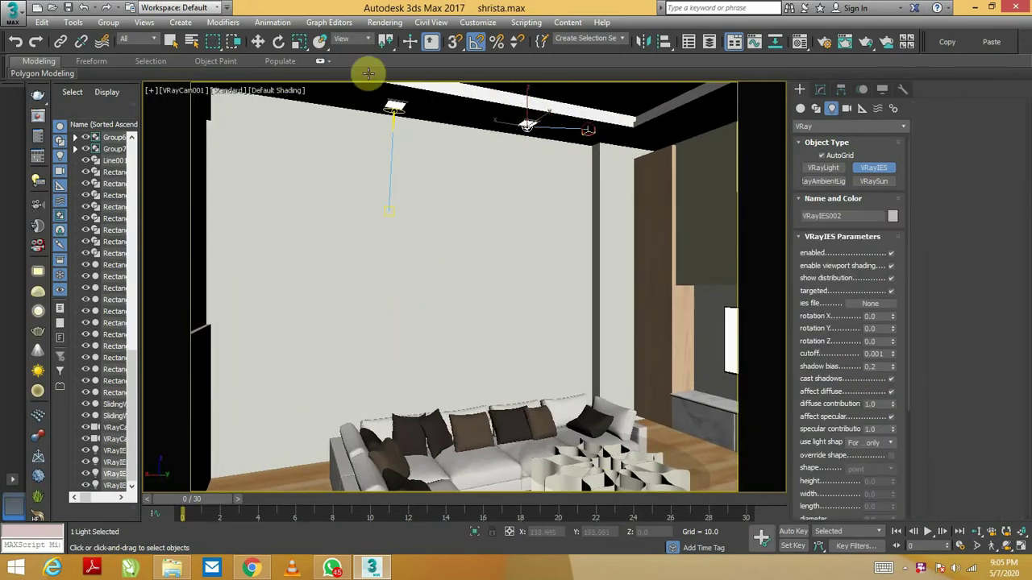
- Move VRayIES002's target directly below it and lower the light head onto the ceiling
click(258, 41)
click(589, 130)
drag(594, 113, 579, 258)
click(501, 283)
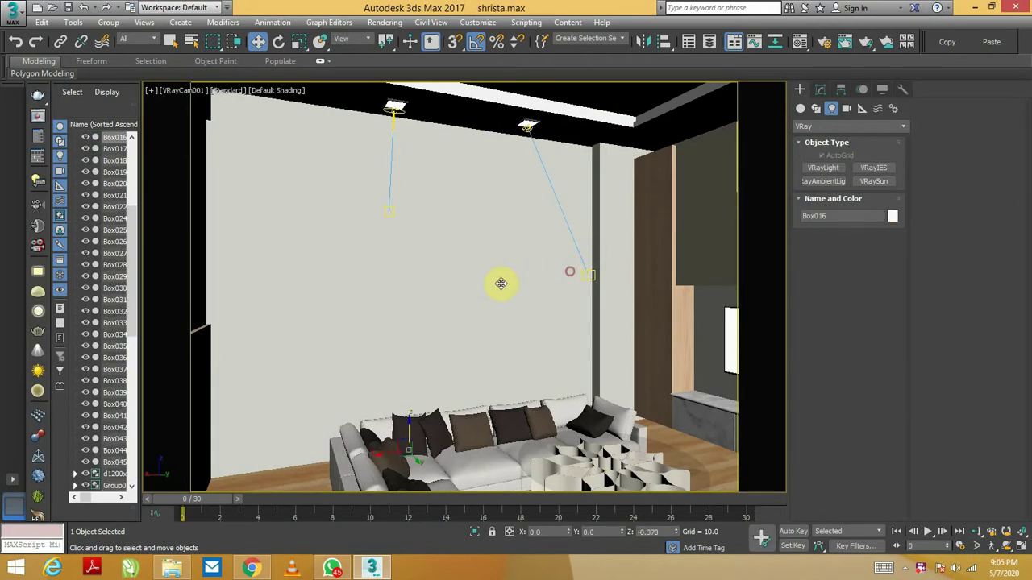
click(592, 279)
drag(593, 276, 555, 279)
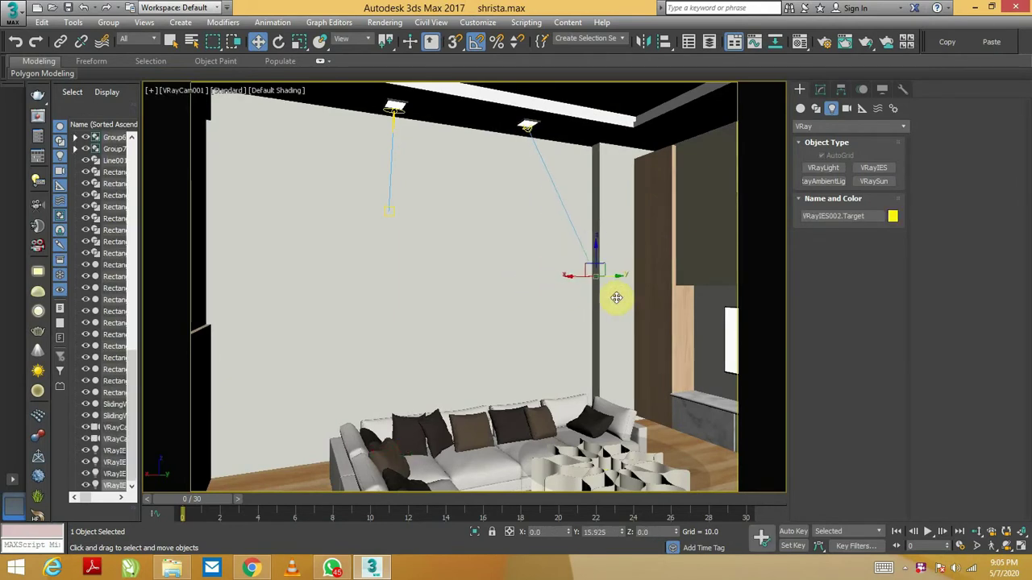
drag(594, 276, 516, 293)
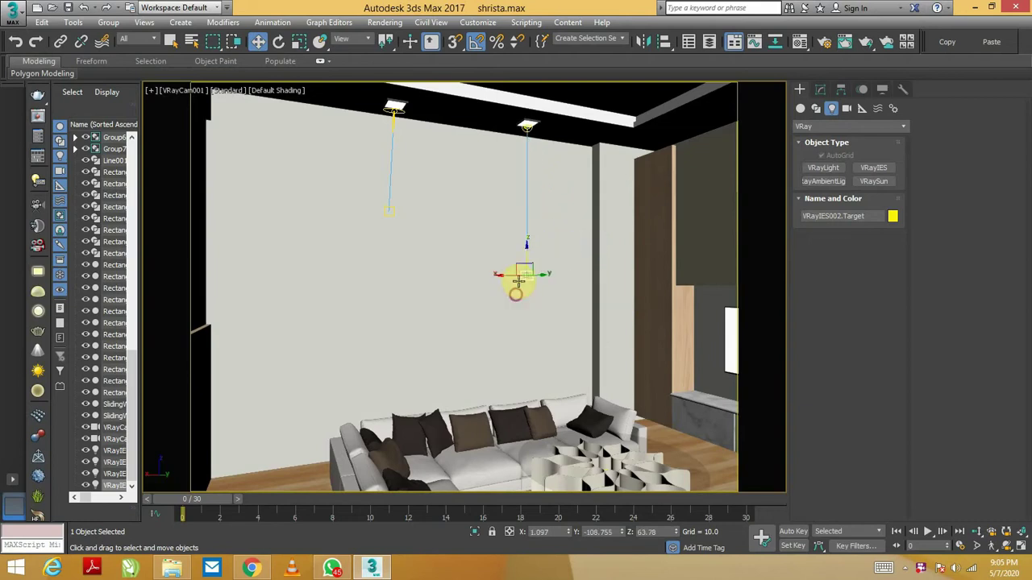
click(527, 134)
drag(526, 107, 530, 115)
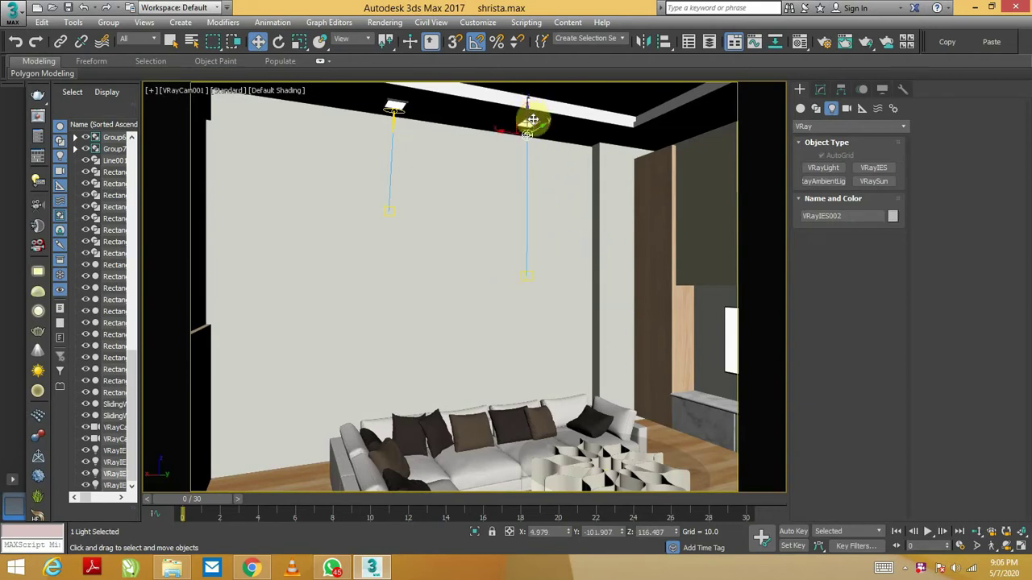
click(820, 90)
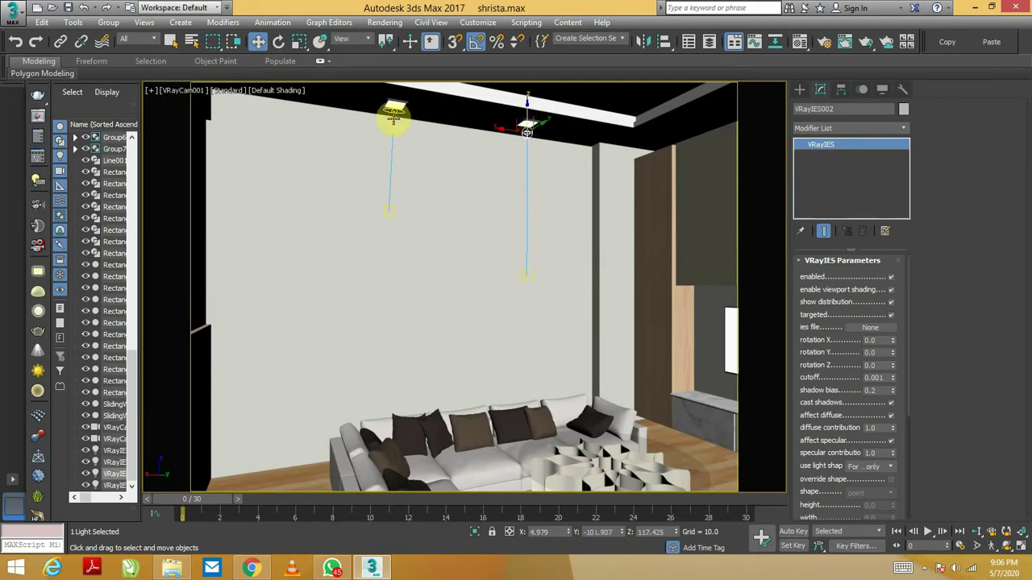
- Select VRayIES001 to check that it uses IES profile 14
click(394, 115)
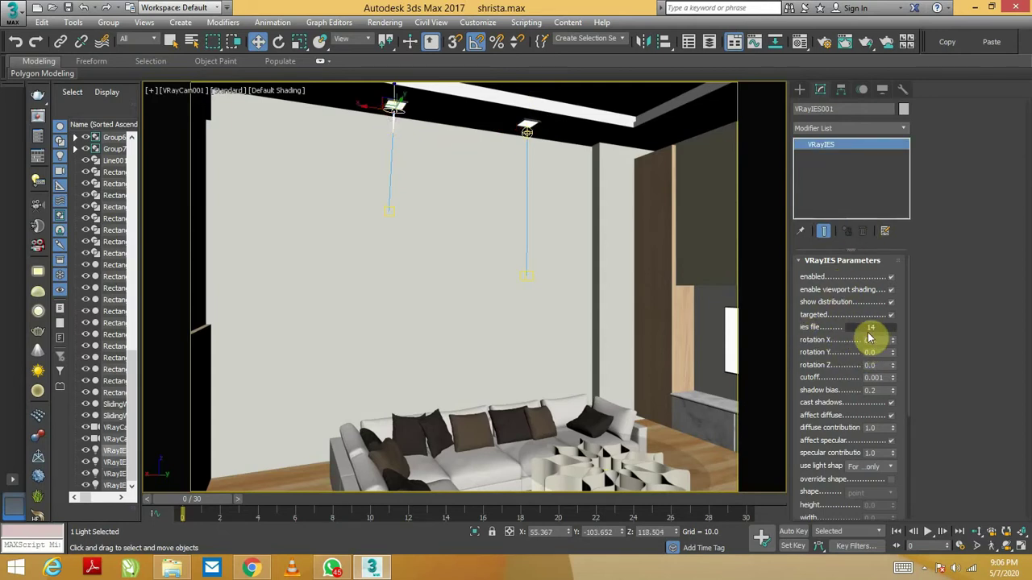
click(171, 568)
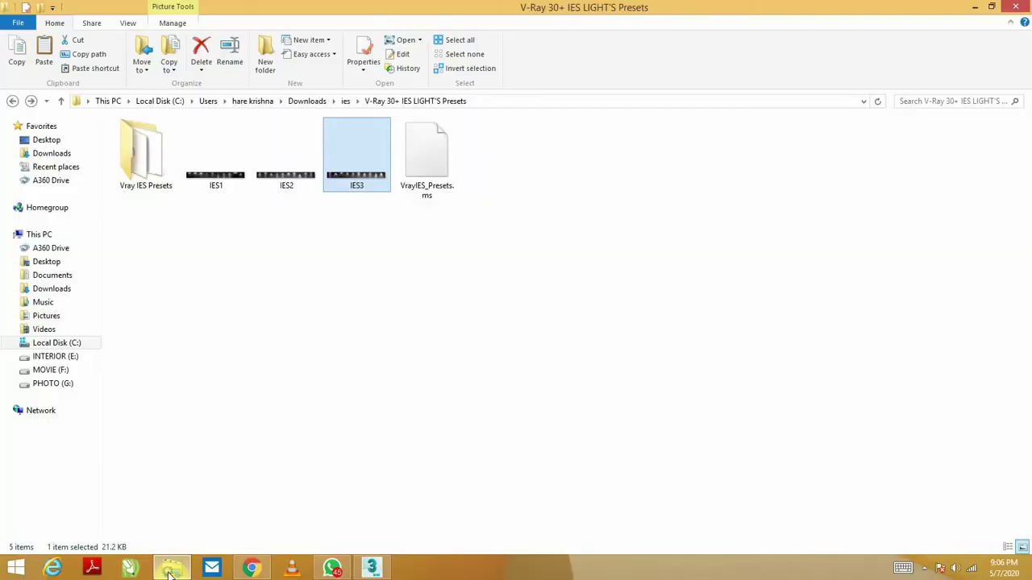
- Preview the IES1, IES2 and IES3 light-profile sheets in Photo Viewer, then close the viewer
double_click(155, 152)
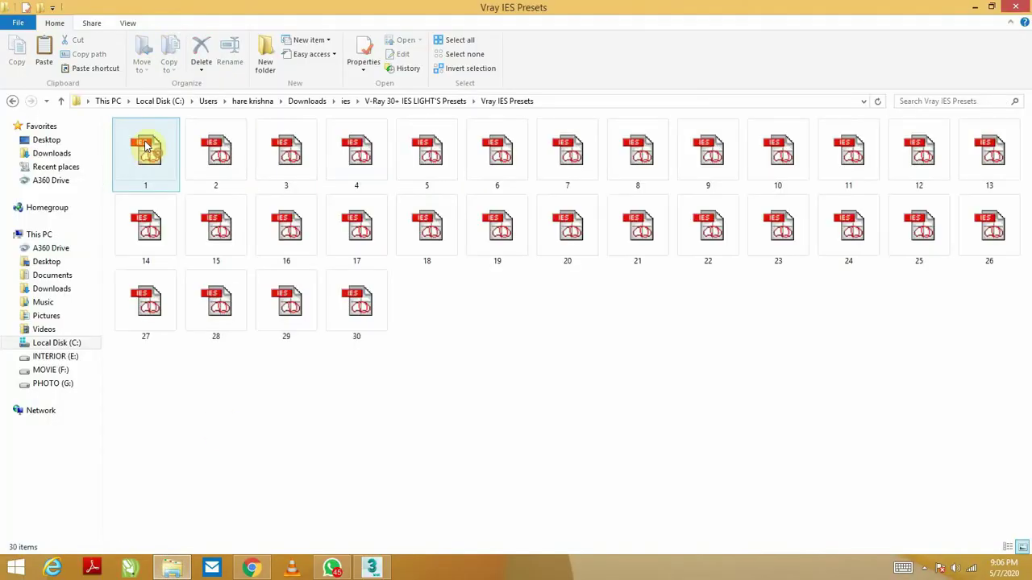
click(12, 101)
click(216, 171)
double_click(216, 172)
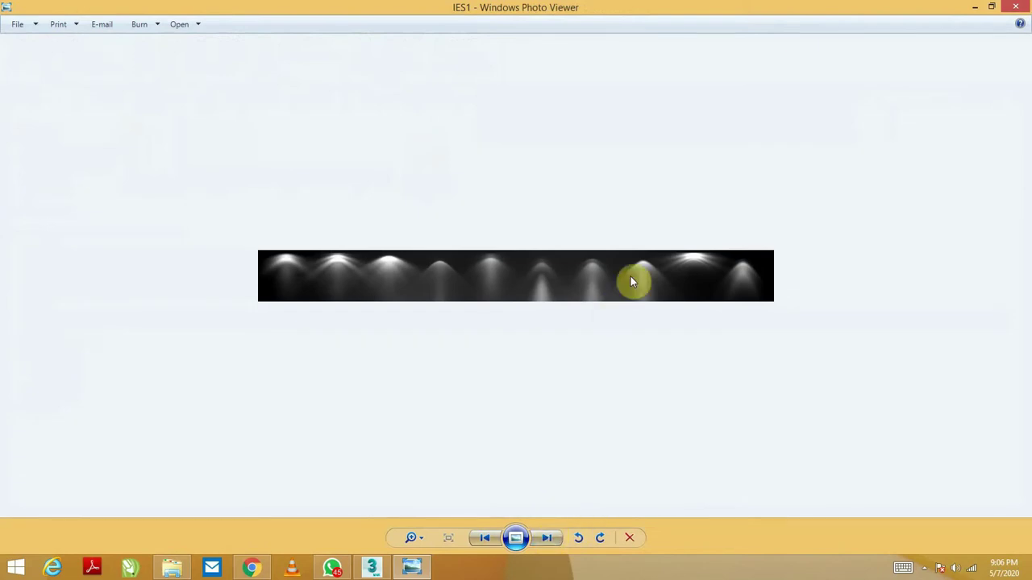
click(548, 537)
click(548, 537)
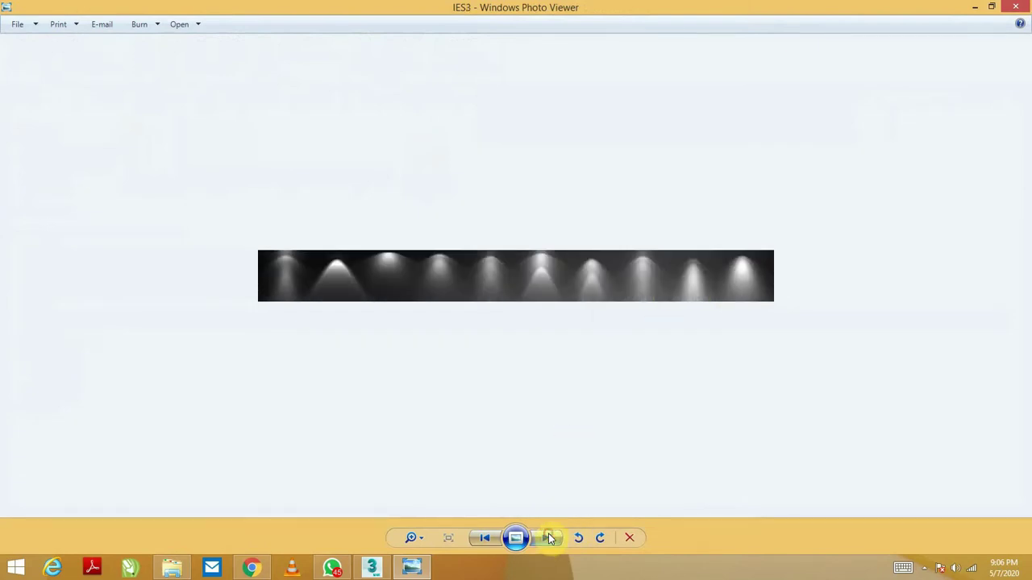
click(1016, 6)
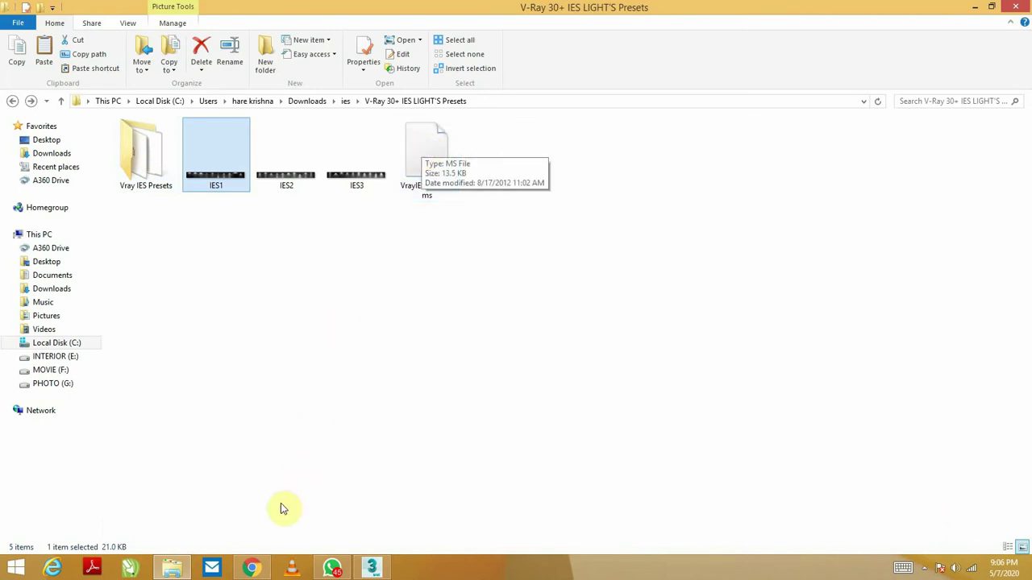
click(252, 568)
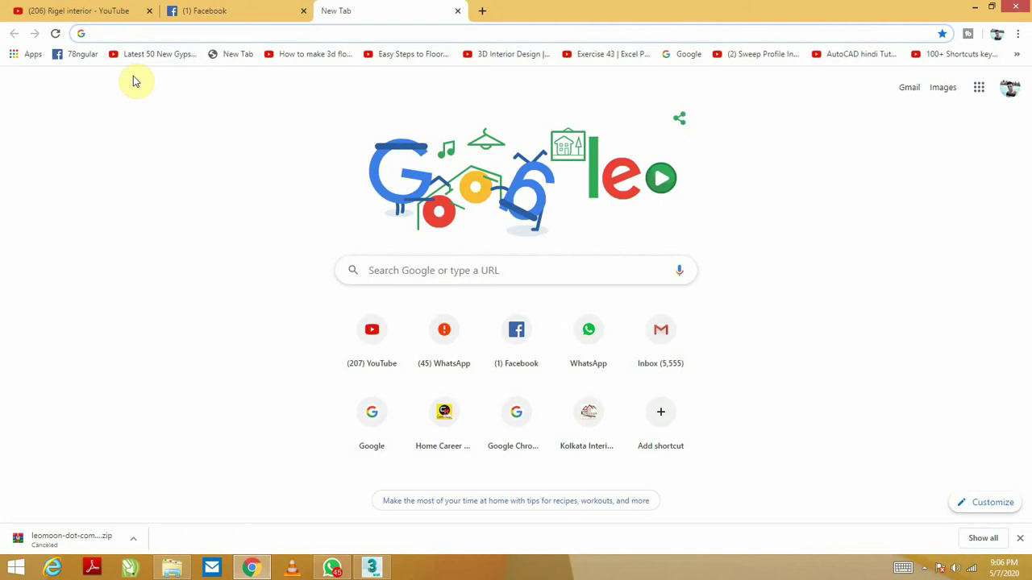
- Search Google for 'vray ieslightfree download'
text(vray )
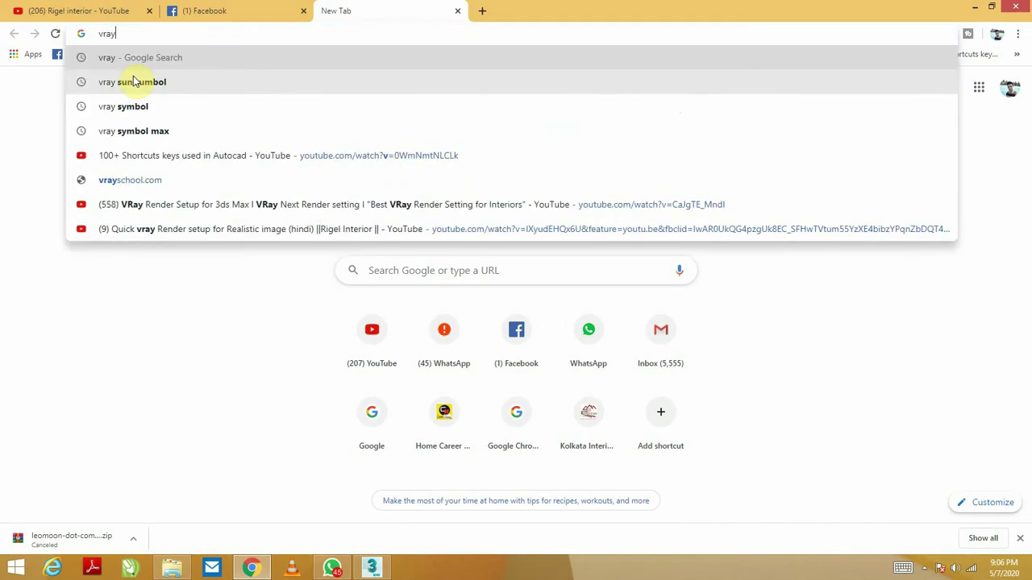
text(ies)
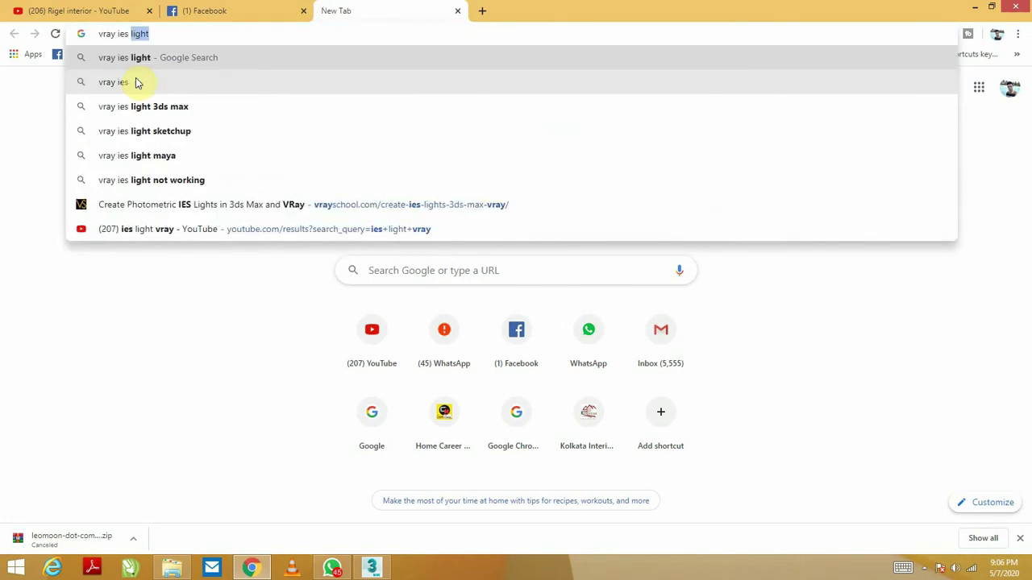
text(light)
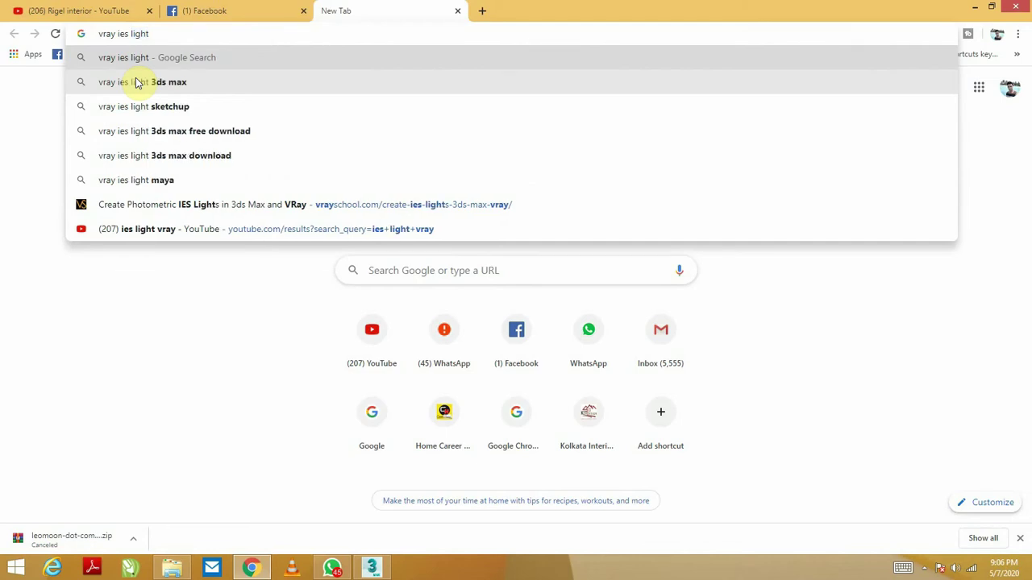
text(free )
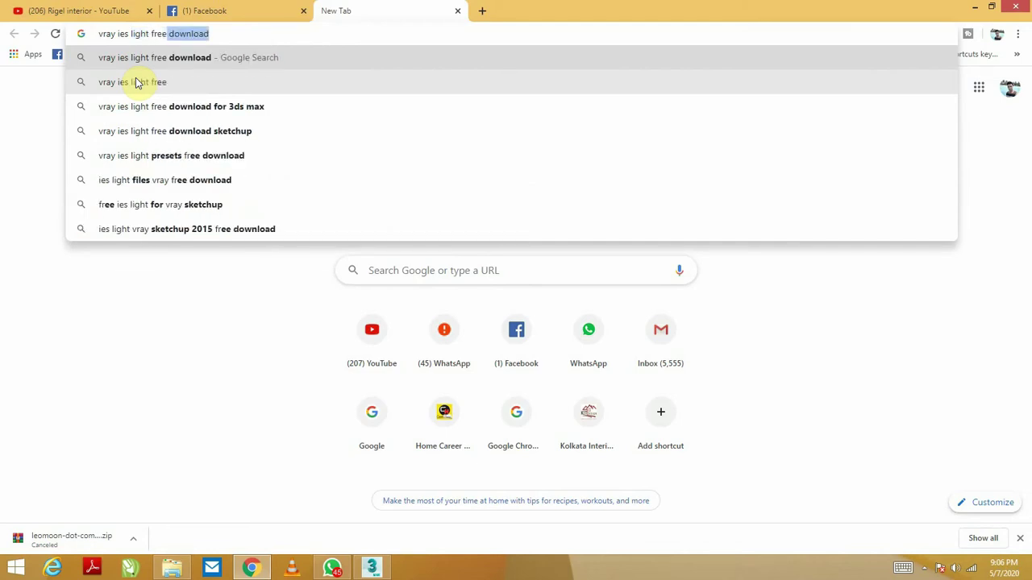
text(download)
key(Return)
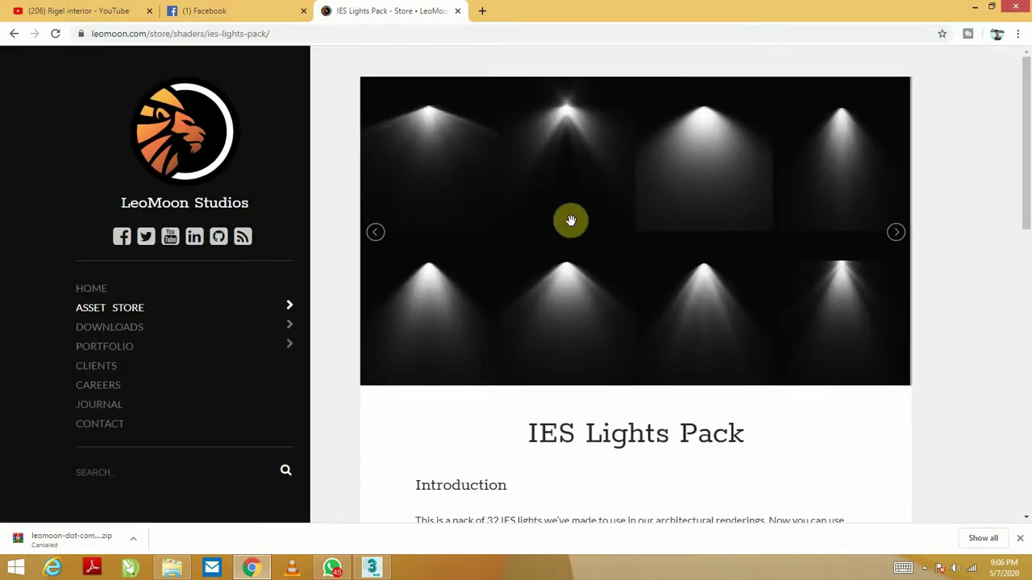
- Re-download the LeoMoon IES Lights Pack zip and show the downloaded file in its folder
click(895, 233)
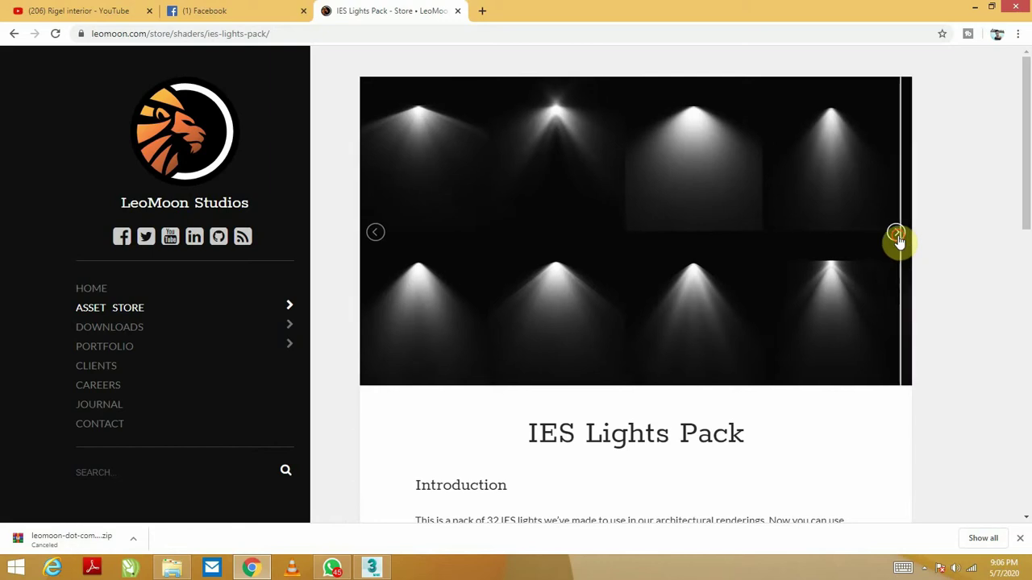
scroll(612, 258, down, 3)
scroll(606, 302, down, 3)
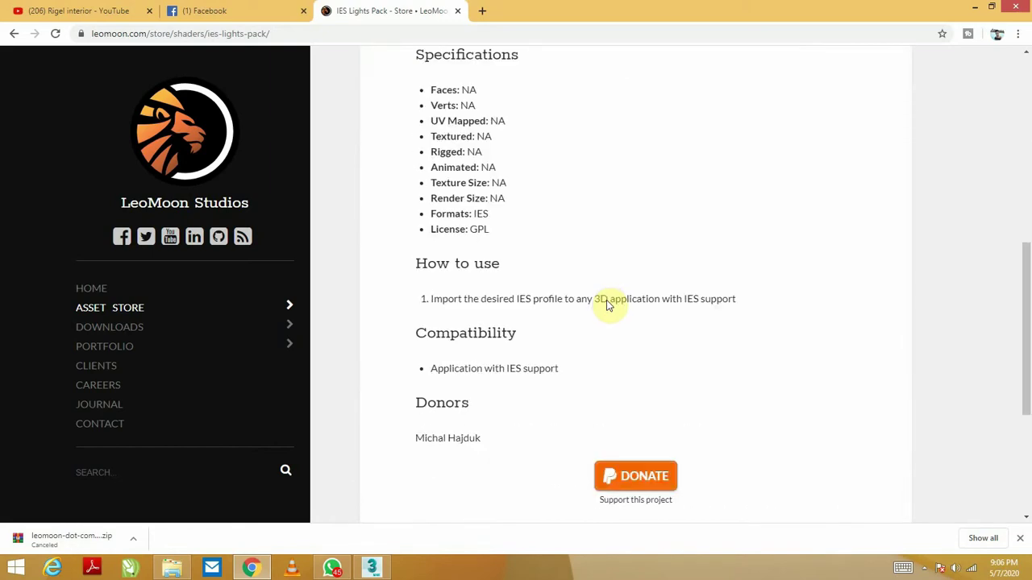
scroll(540, 464, down, 2)
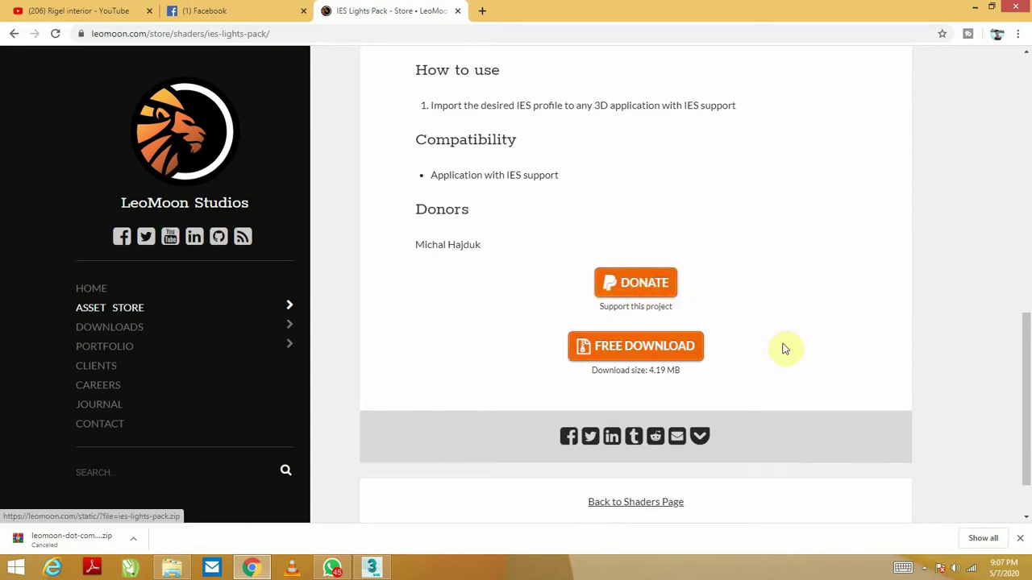
click(677, 353)
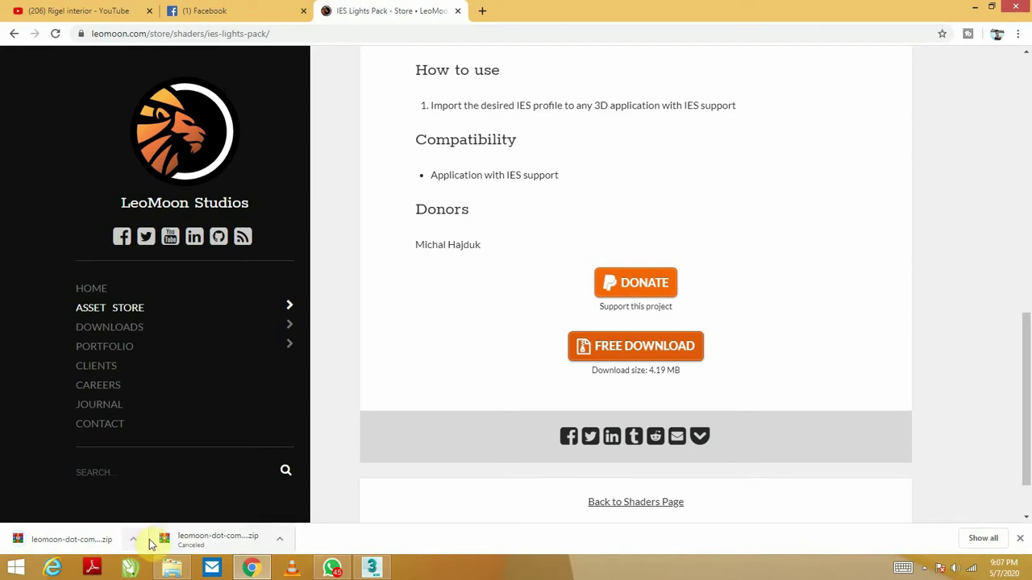
click(133, 540)
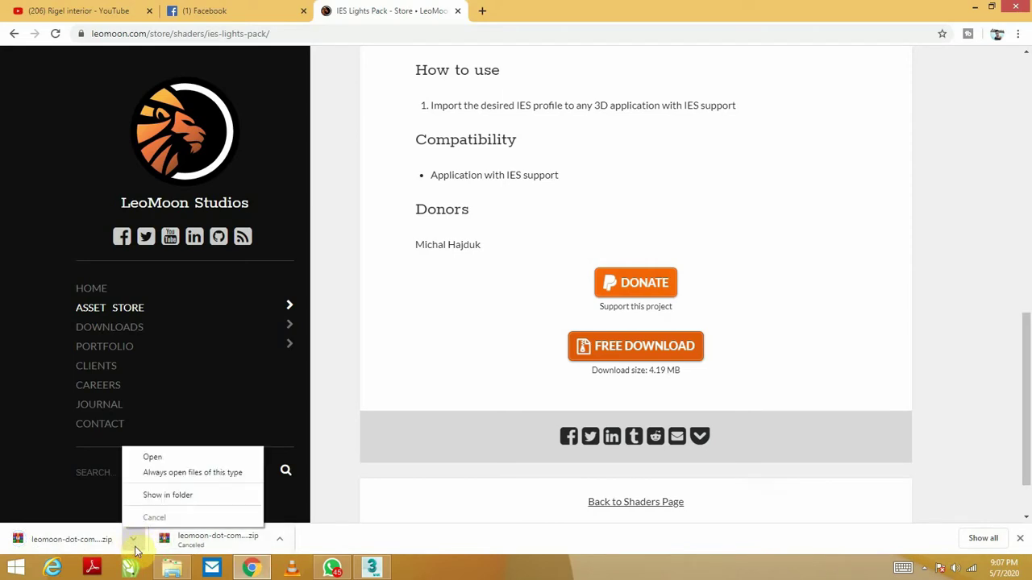
click(158, 496)
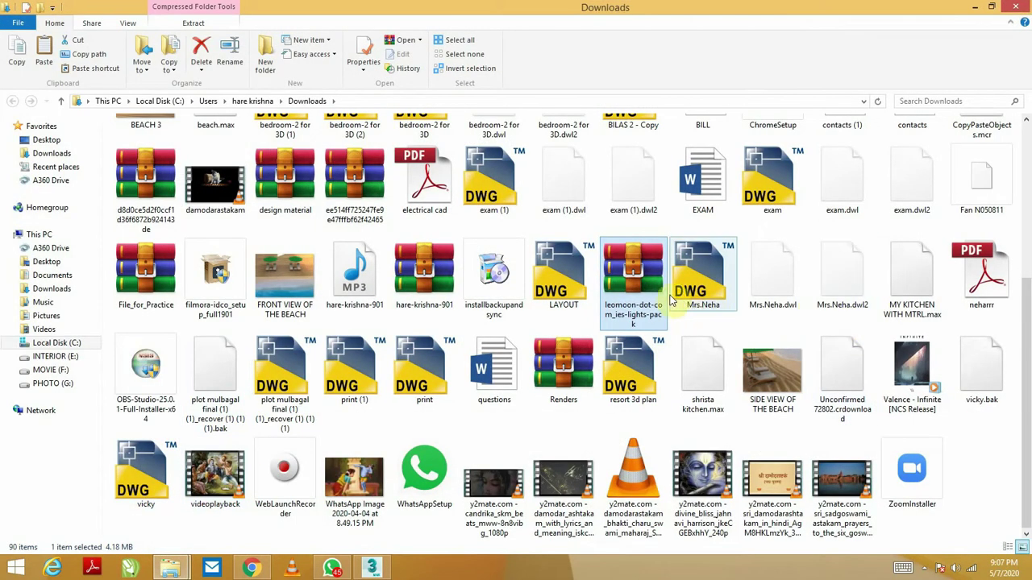
- Open the ies folder and delete New folder and the V-Ray presets folder
scroll(654, 294, up, 3)
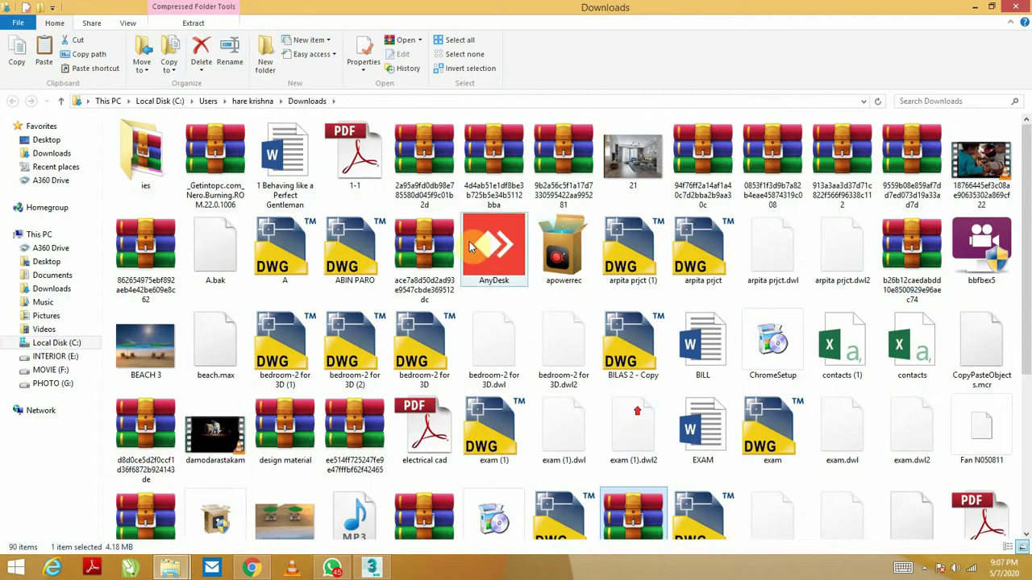
double_click(145, 157)
click(150, 168)
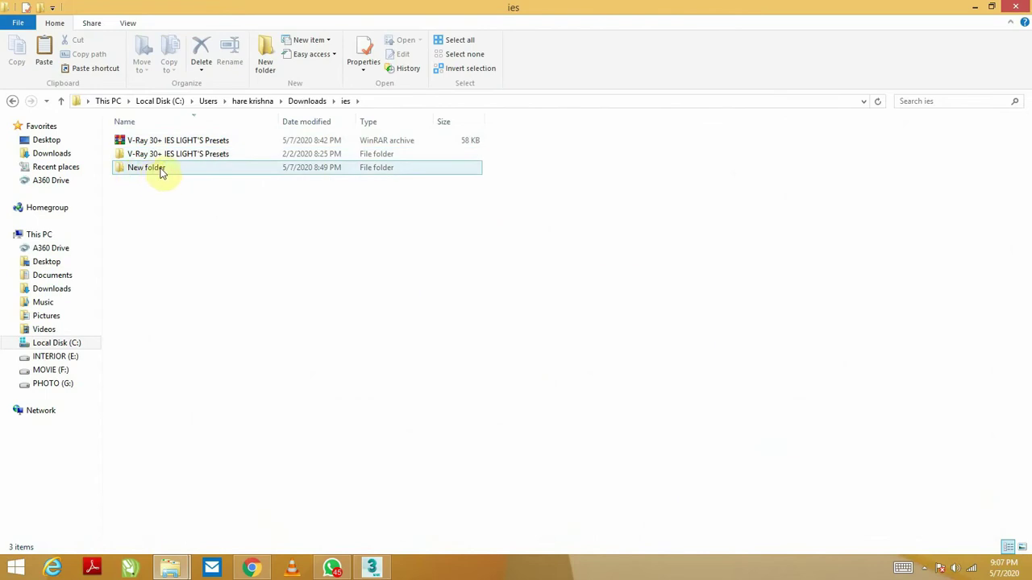
click(138, 154)
click(177, 144)
mouse_move(161, 140)
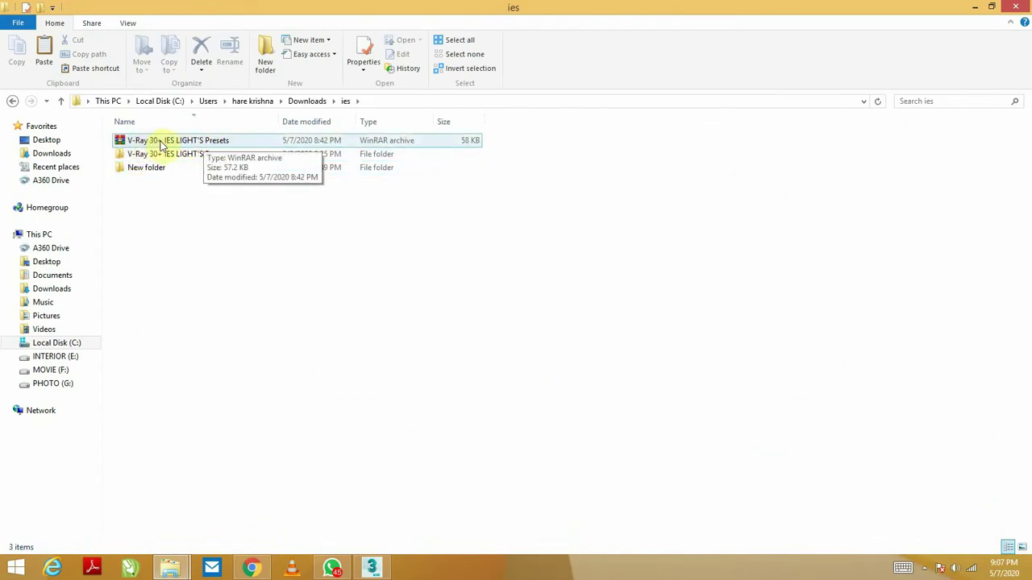
click(151, 154)
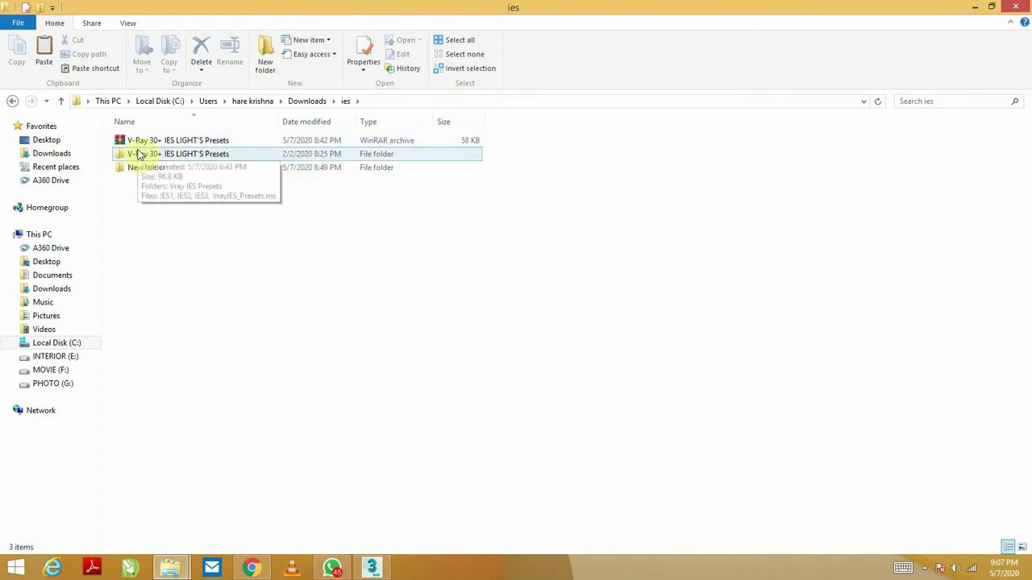
drag(139, 183, 125, 159)
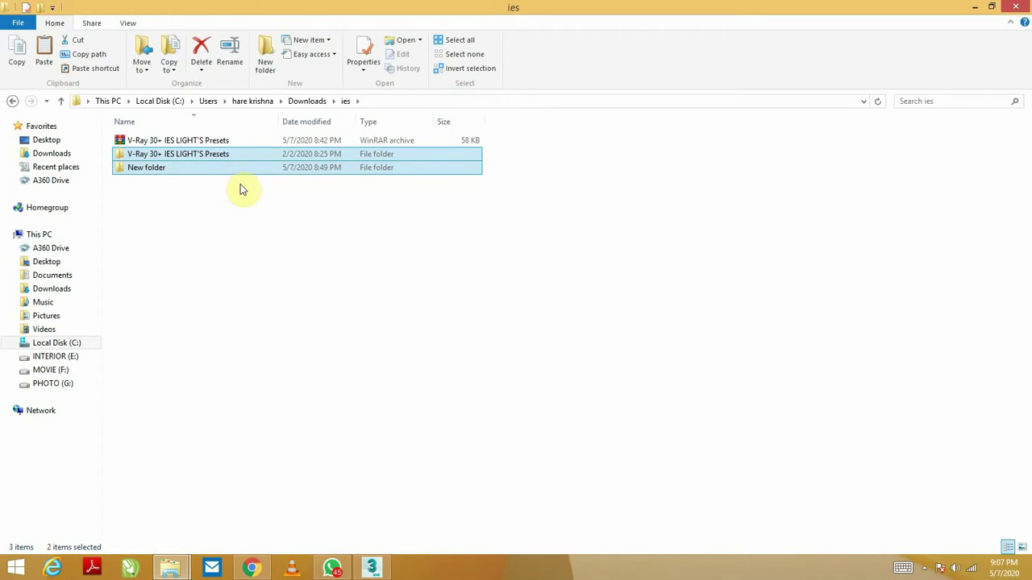
key(Delete)
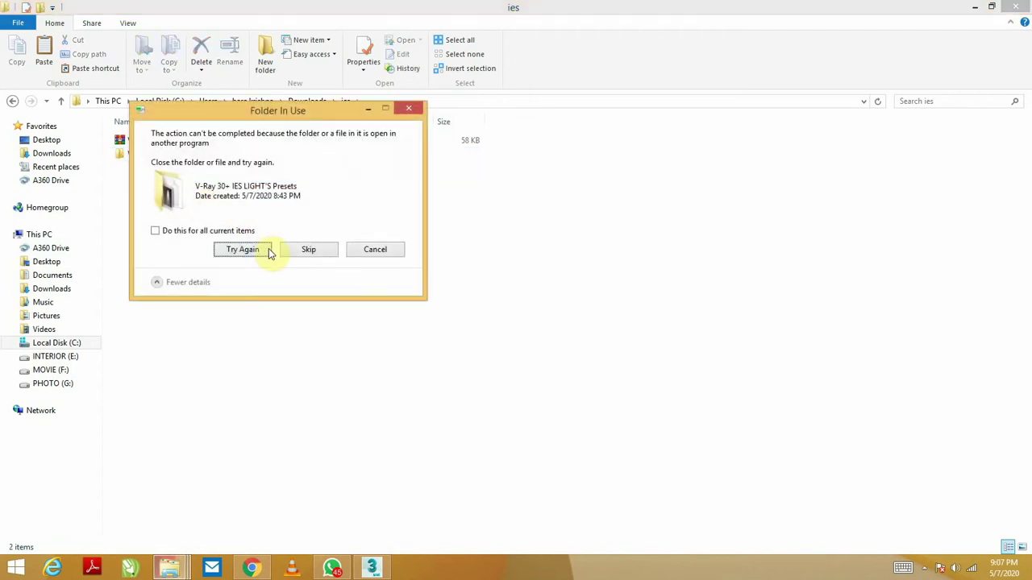
click(412, 113)
click(151, 161)
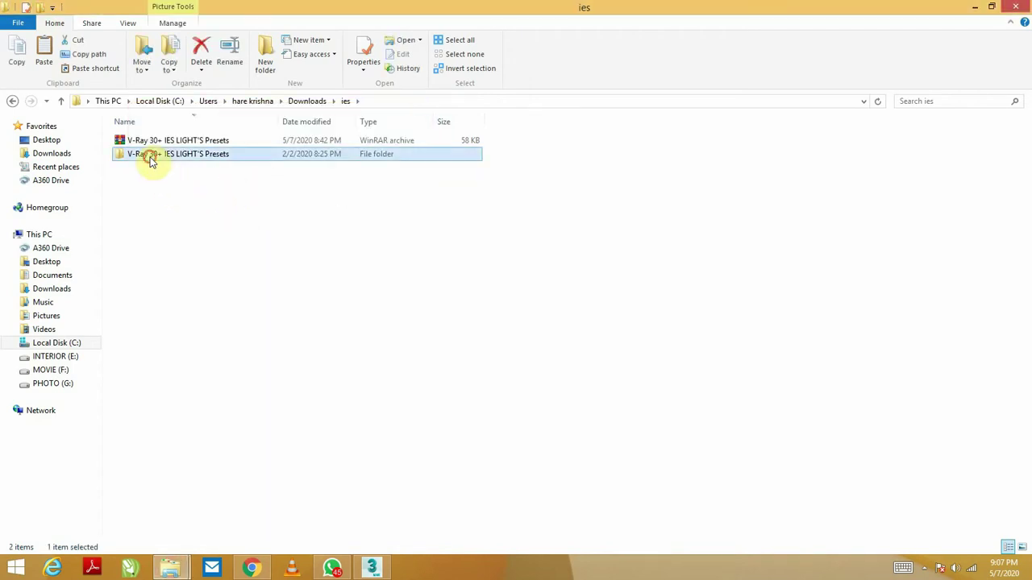
key(Delete)
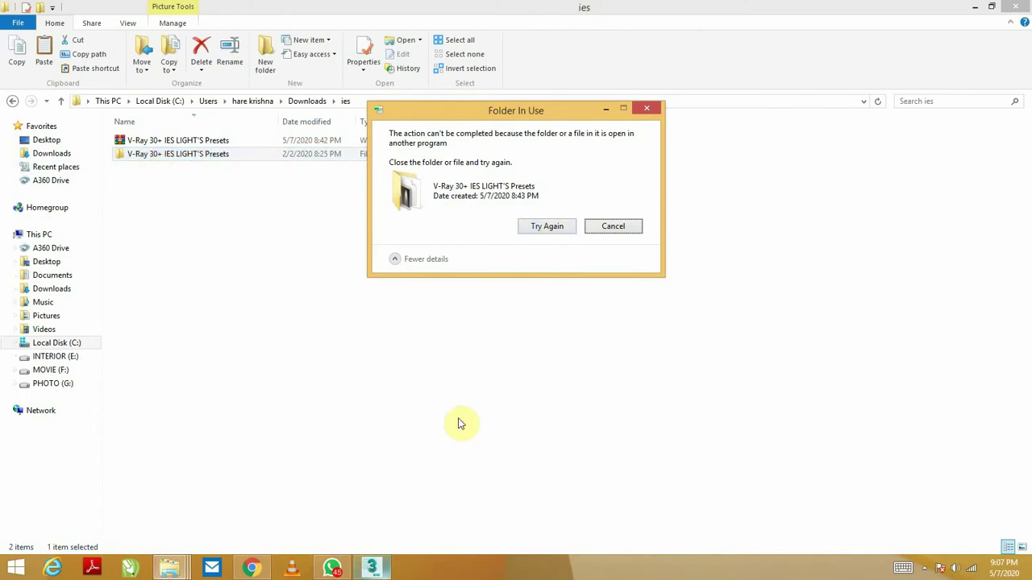
click(649, 110)
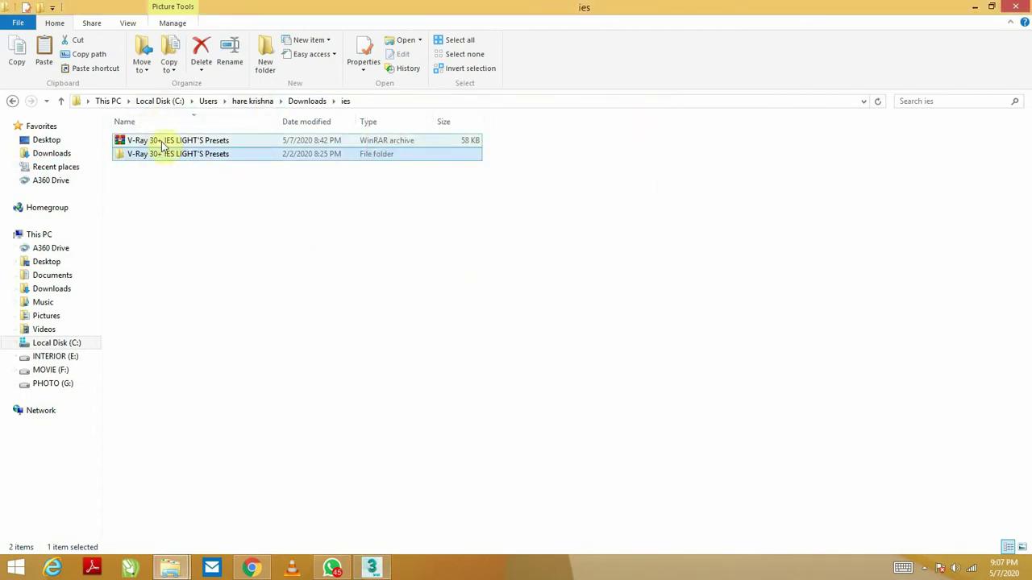
- Create a new folder named ies, move the V-Ray presets archive into it, and open it
right_click(271, 265)
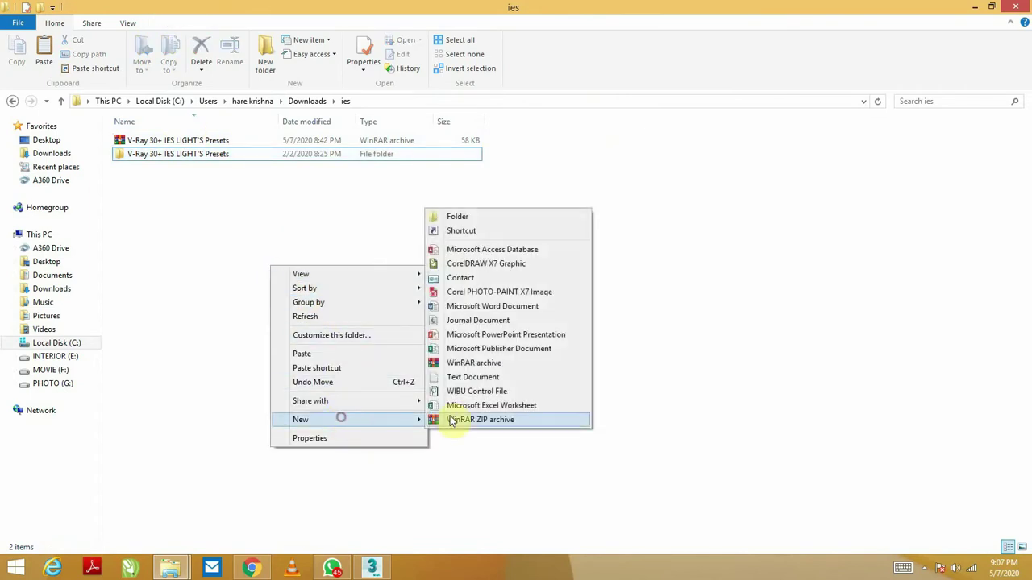
click(461, 217)
text(ies)
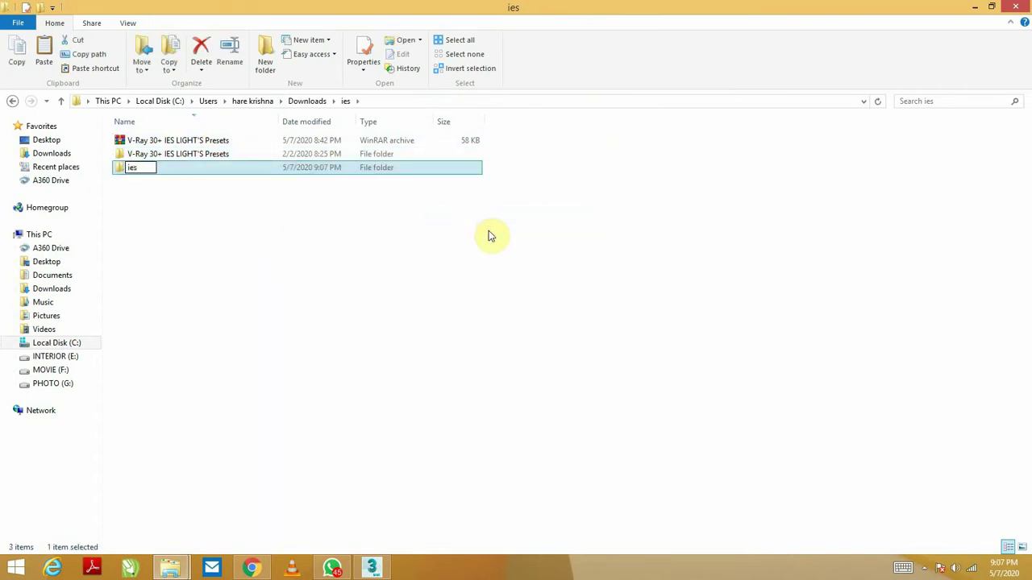
key(Return)
drag(166, 143, 134, 173)
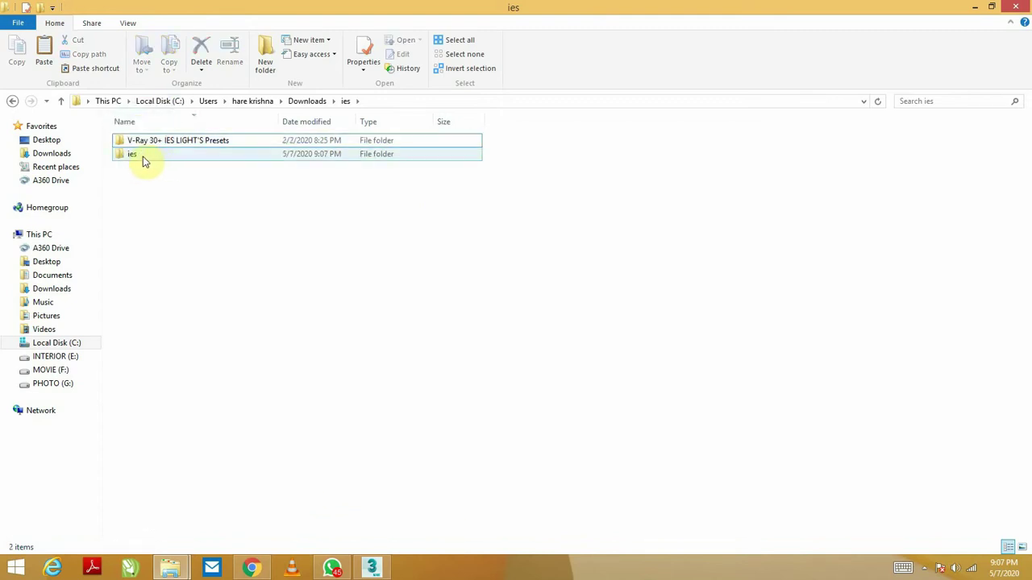
double_click(143, 165)
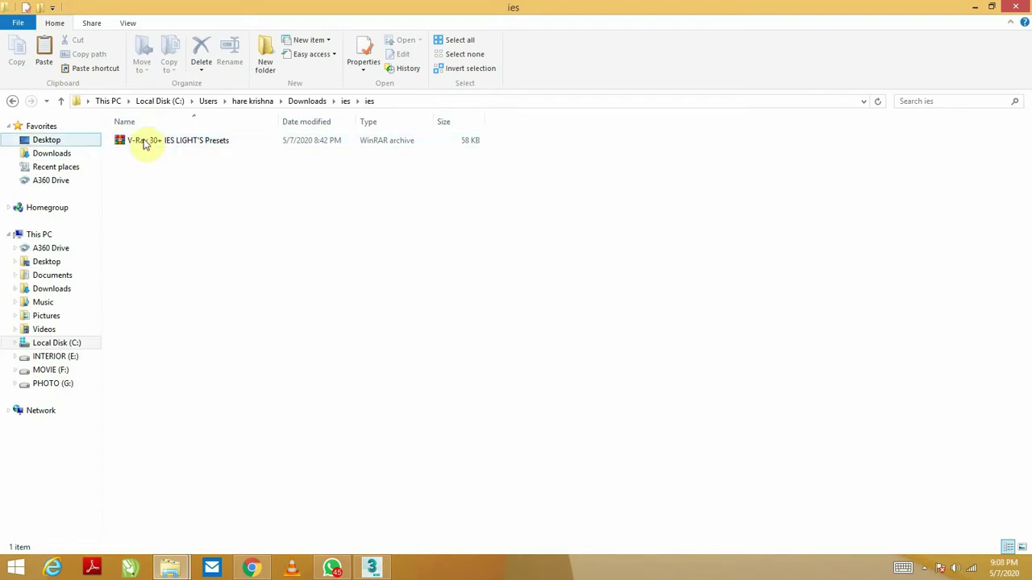
- Extract the V-Ray IES presets archive here and open the extracted folder
click(184, 142)
right_click(183, 142)
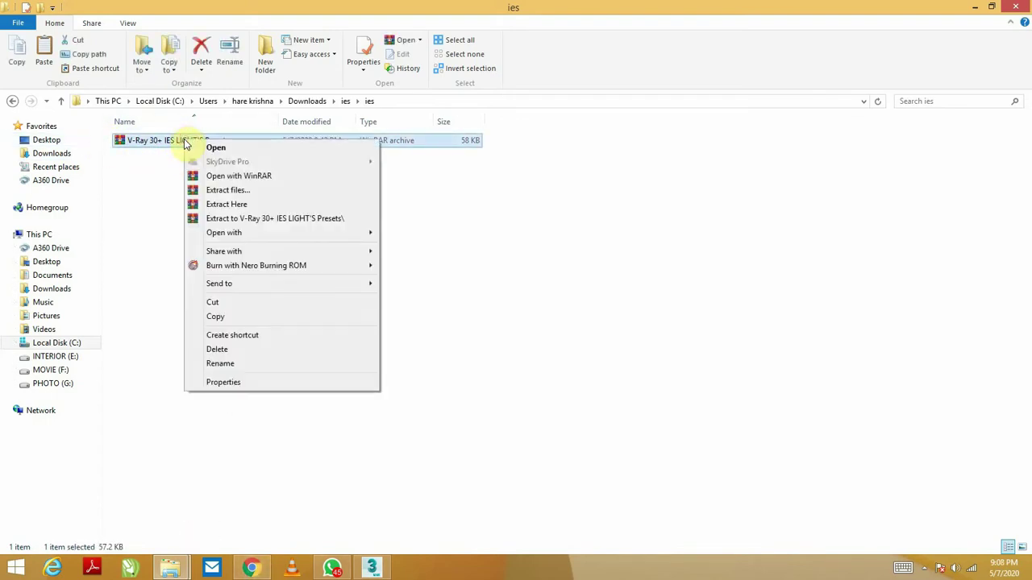
click(274, 207)
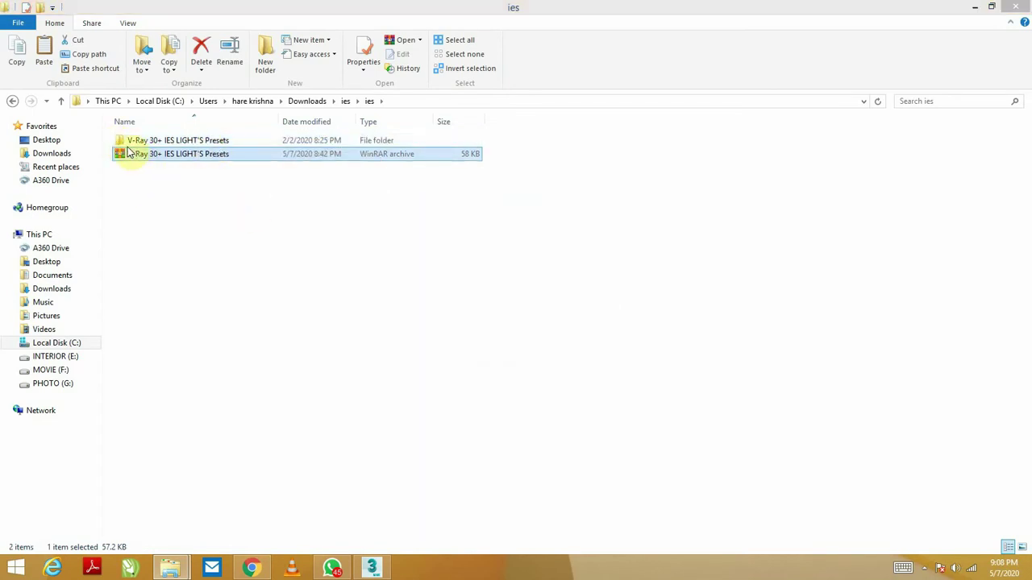
mouse_move(179, 141)
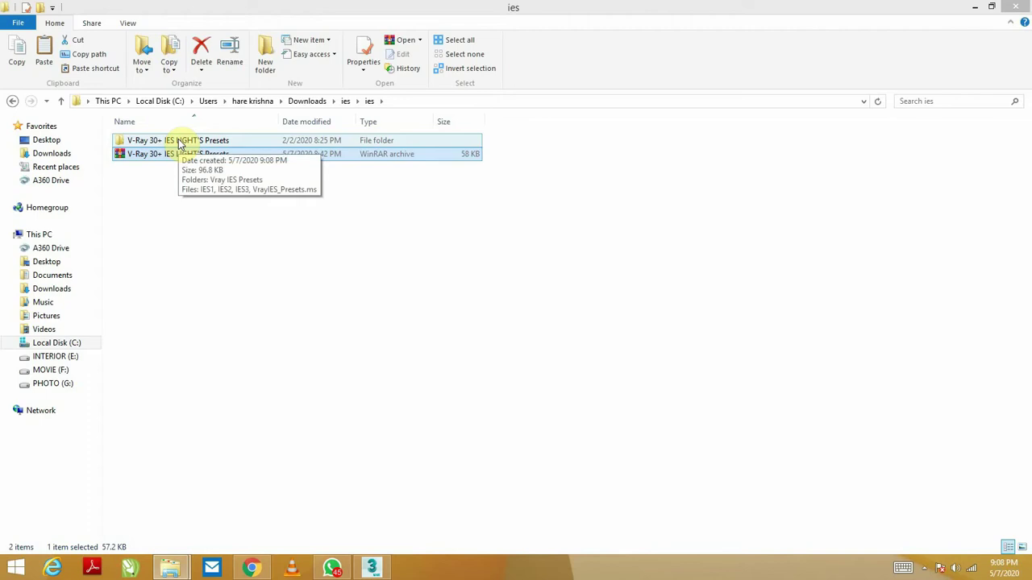
double_click(178, 141)
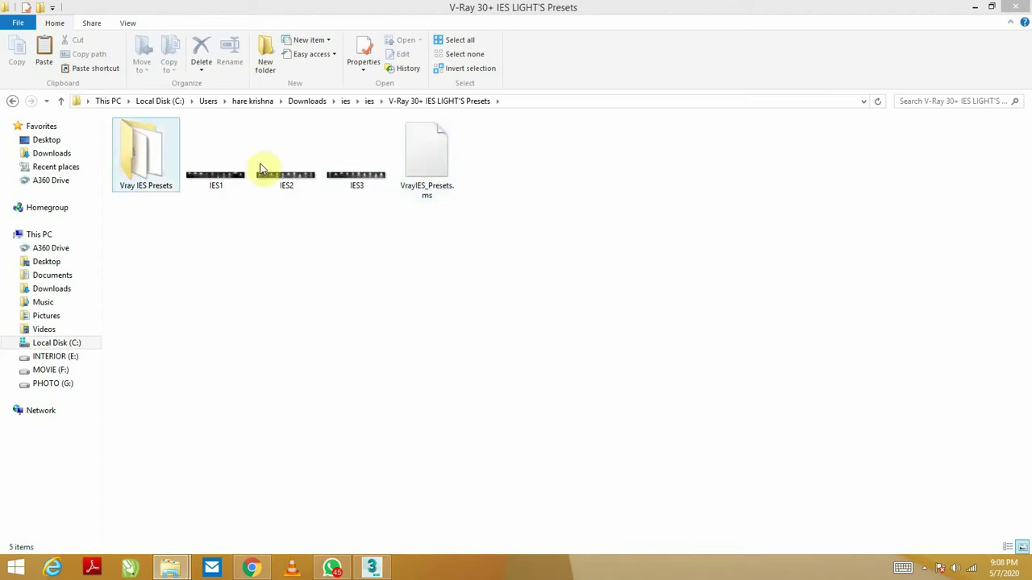
- Delete VrayIES_Presets.ms and view the 30 files in Vray IES Presets as large icons
click(411, 168)
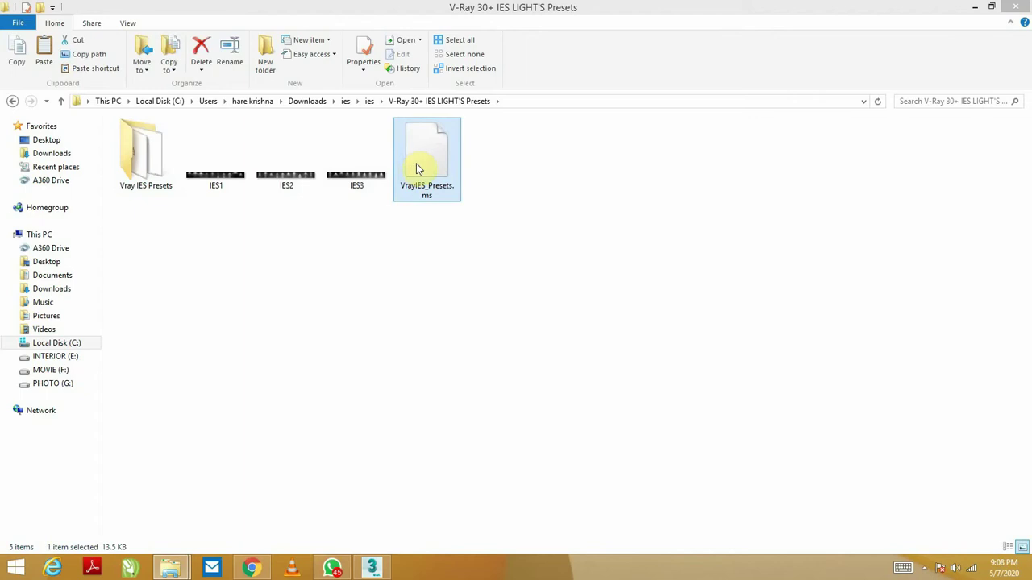
key(Delete)
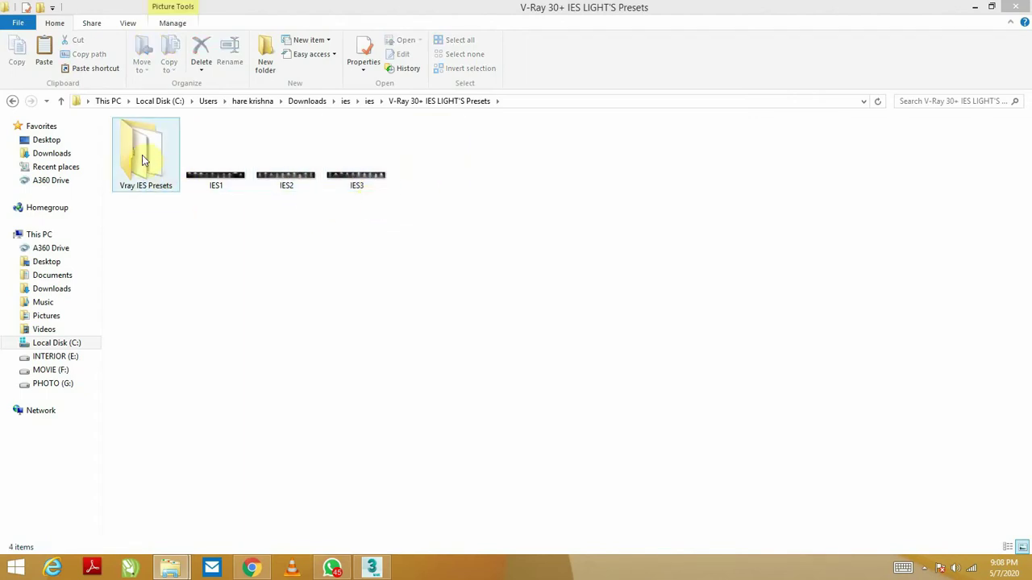
double_click(145, 164)
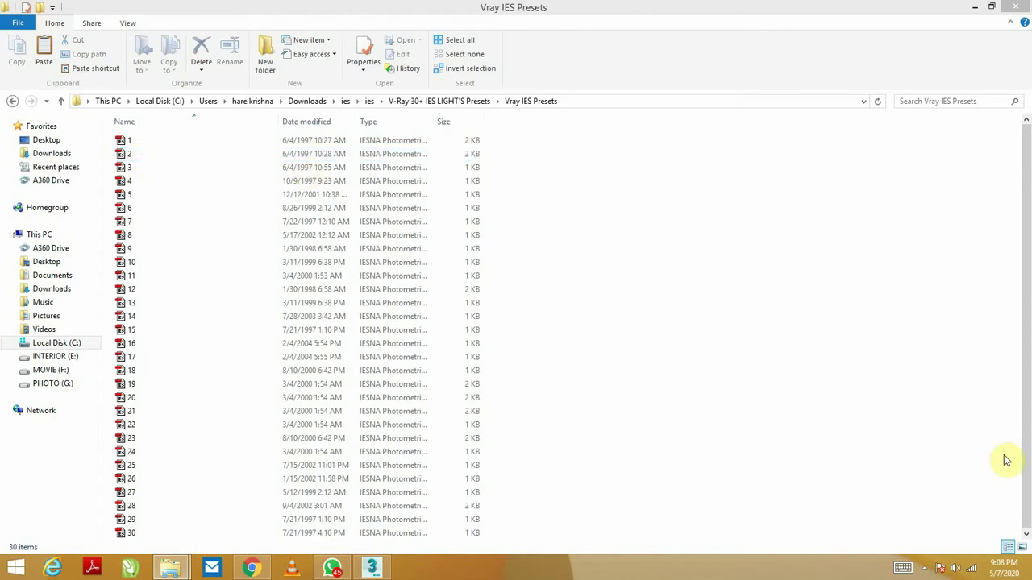
click(1022, 547)
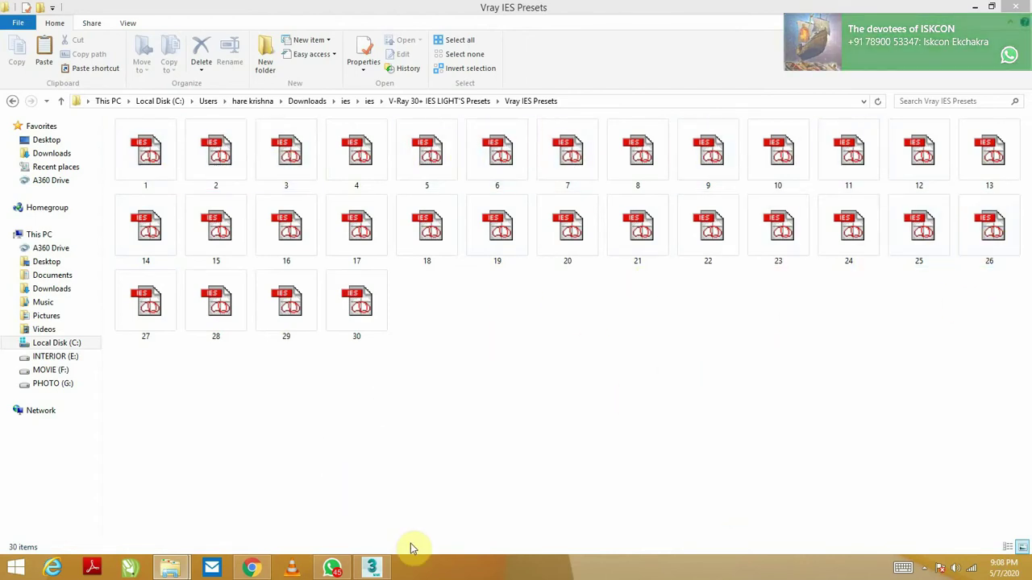
click(373, 568)
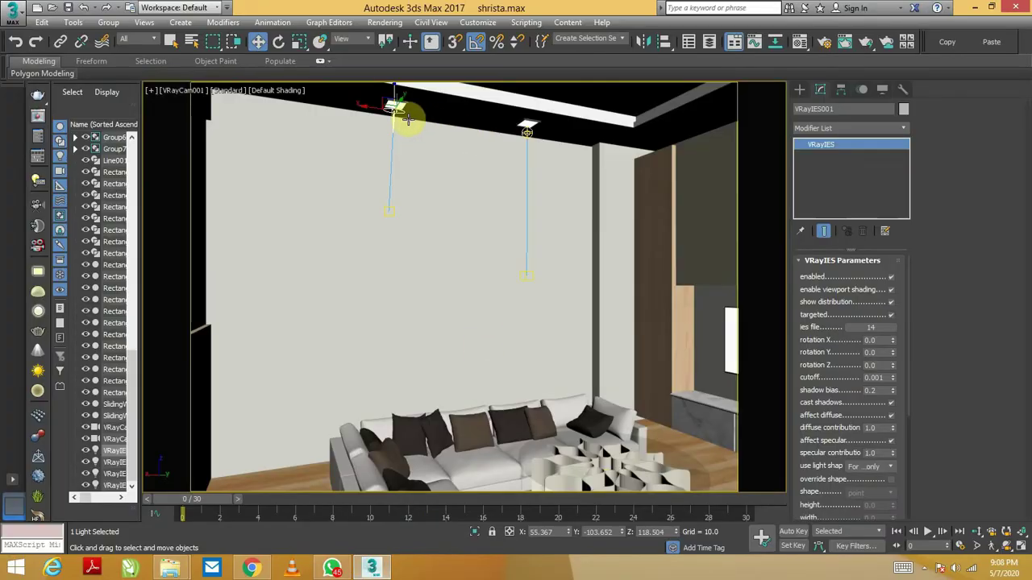
- Clear the light selection in the 3ds Max viewport and nudge the camera view
click(460, 126)
click(528, 131)
click(542, 185)
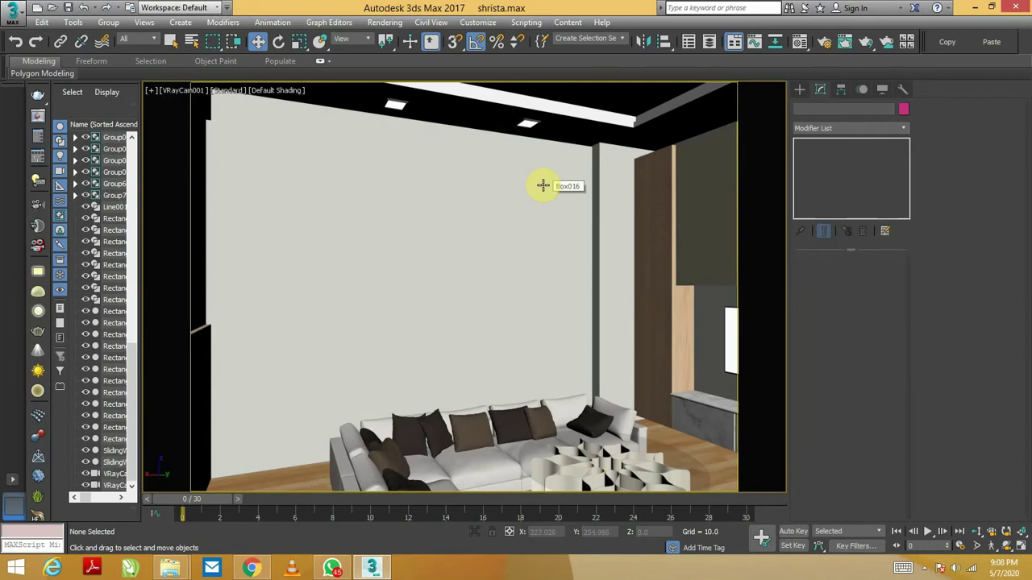
mouse_move(431, 196)
middle_down()
mouse_move(430, 209)
mouse_move(426, 193)
middle_up()
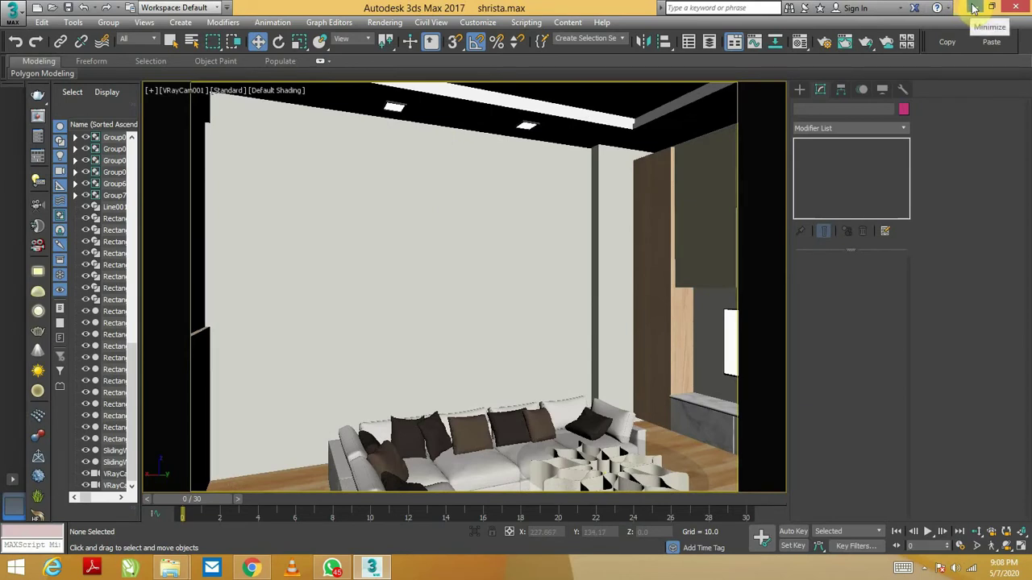
- Minimize 3ds Max, File Explorer and Chrome to bring up the ies reference render in Photo Viewer
click(974, 8)
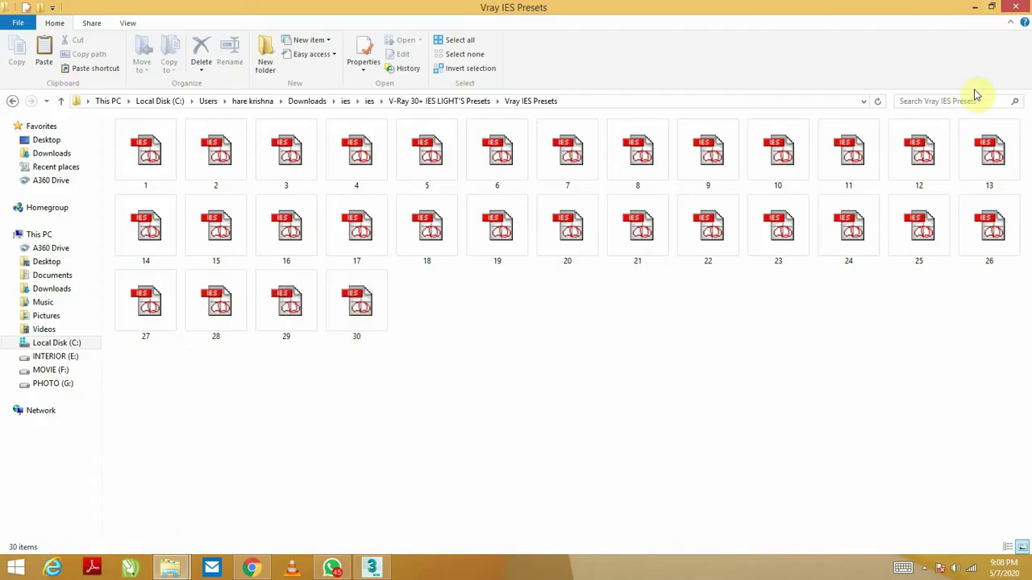
click(975, 8)
click(974, 8)
click(975, 8)
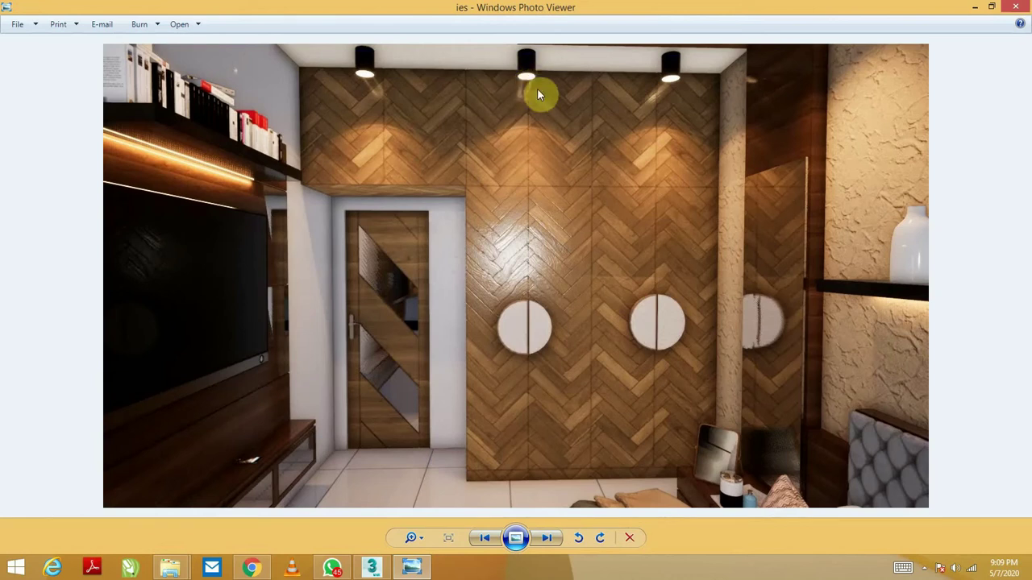
scroll(528, 81, up, 3)
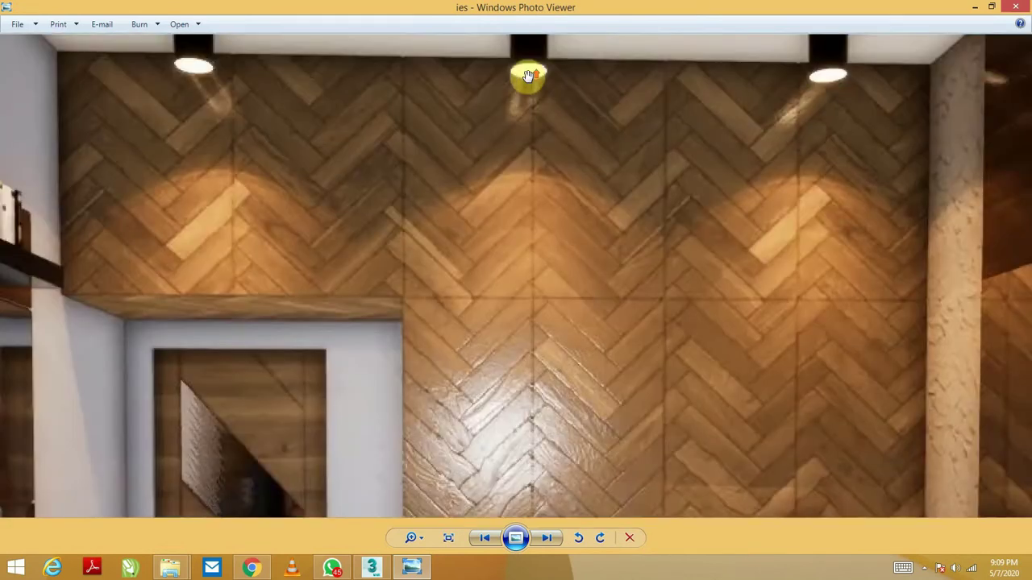
scroll(532, 77, up, 2)
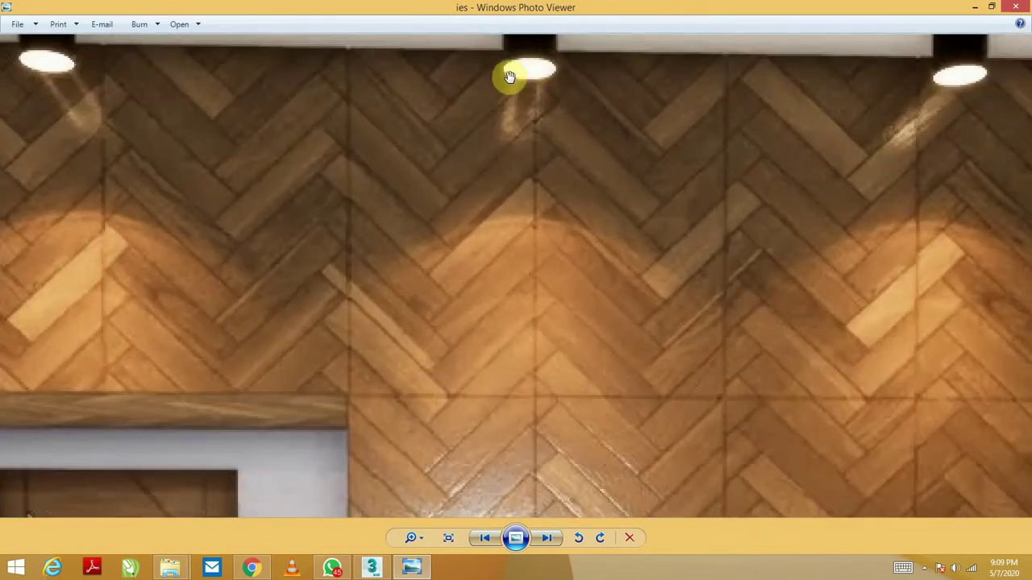
scroll(527, 63, down, 1)
scroll(528, 64, down, 1)
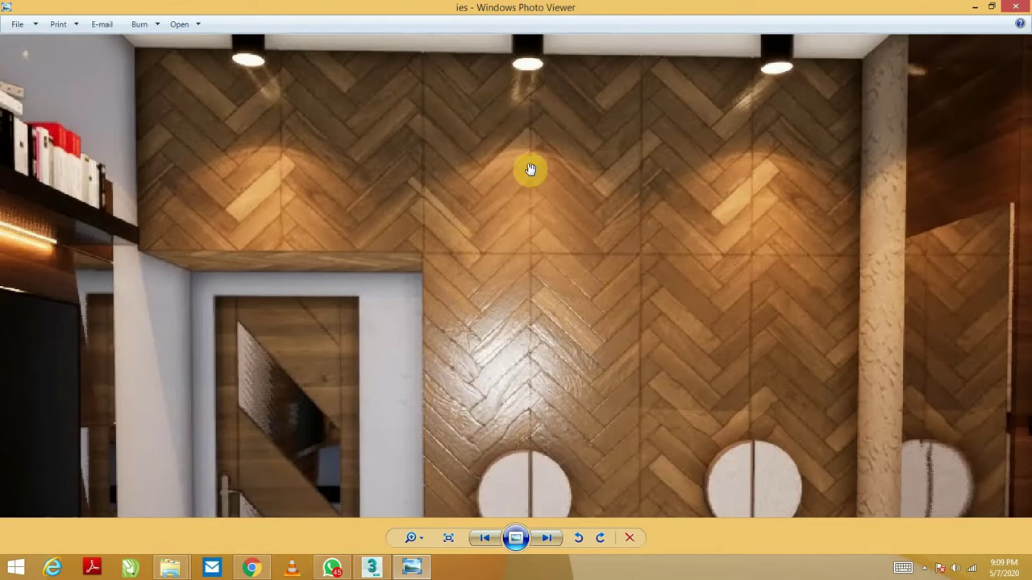
scroll(541, 210, down, 3)
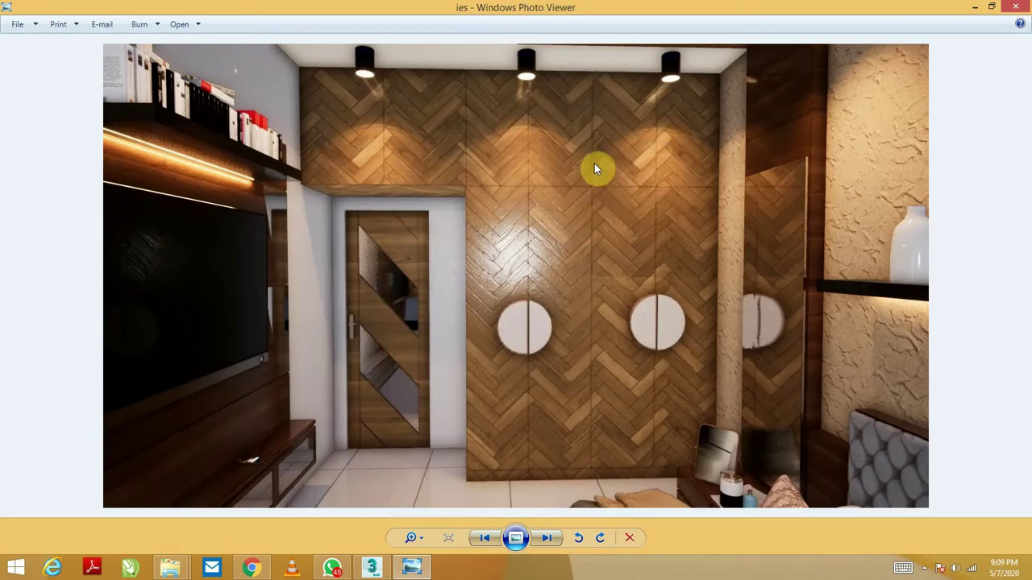
click(371, 567)
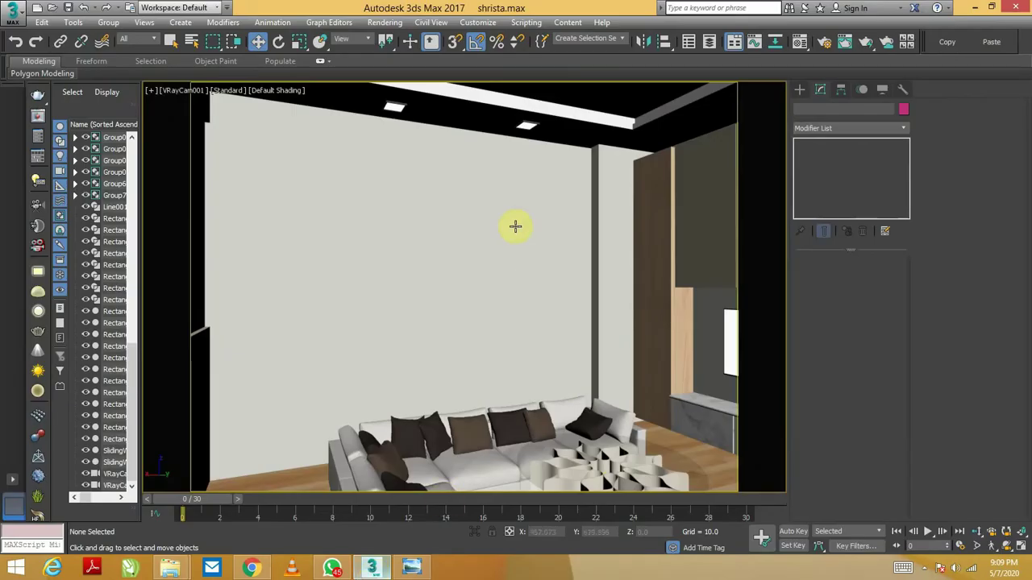
- Create a VRayIES light in Perspective view, dragging down from the left ceiling fixture
click(800, 90)
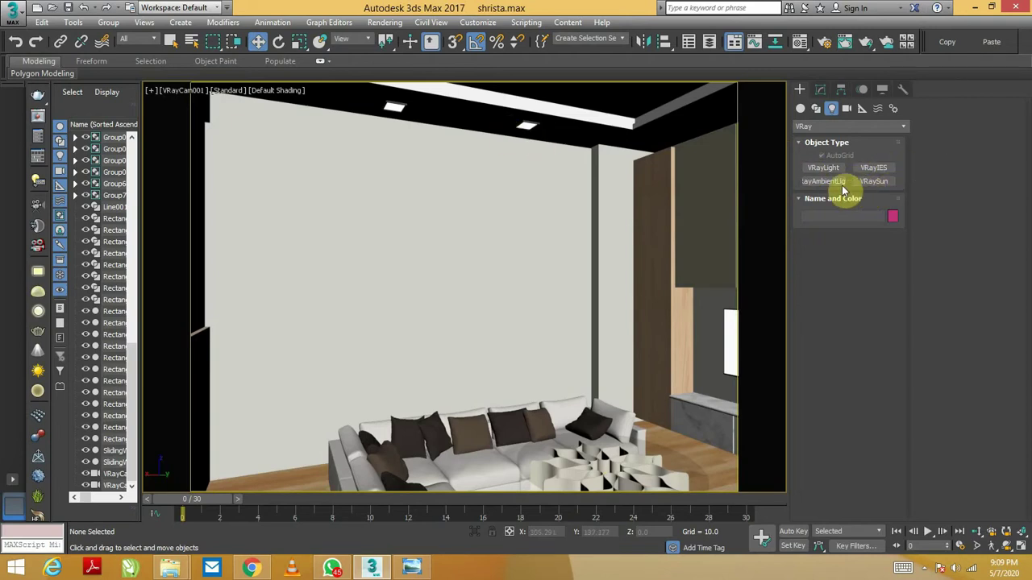
click(873, 167)
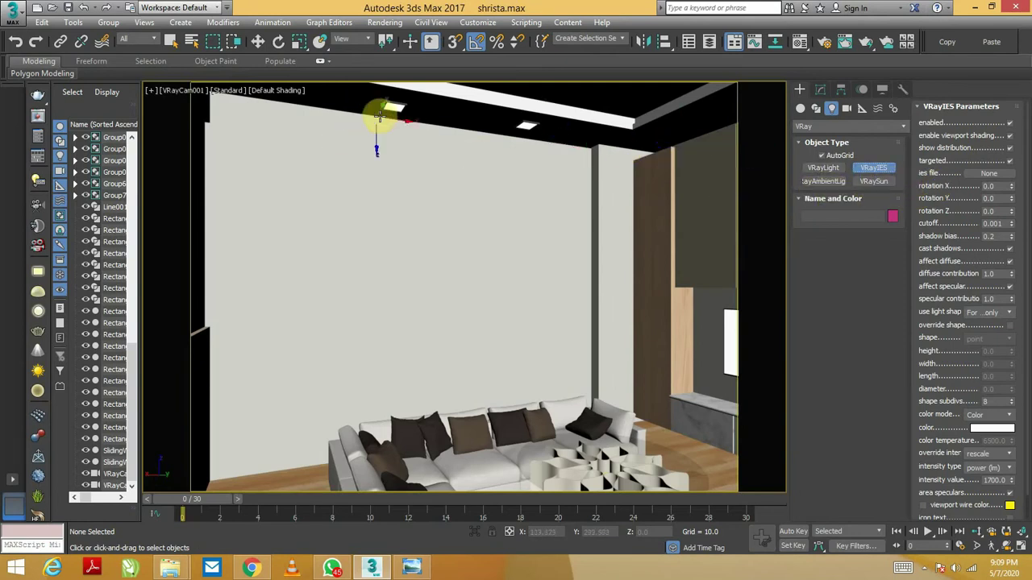
middle_drag(465, 150, 473, 184)
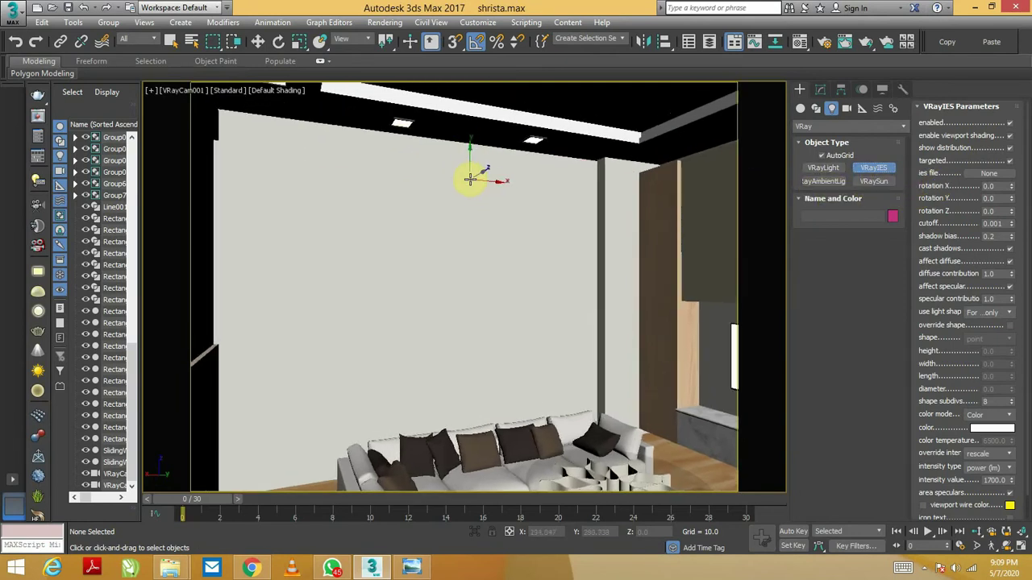
key(p)
drag(407, 144, 493, 366)
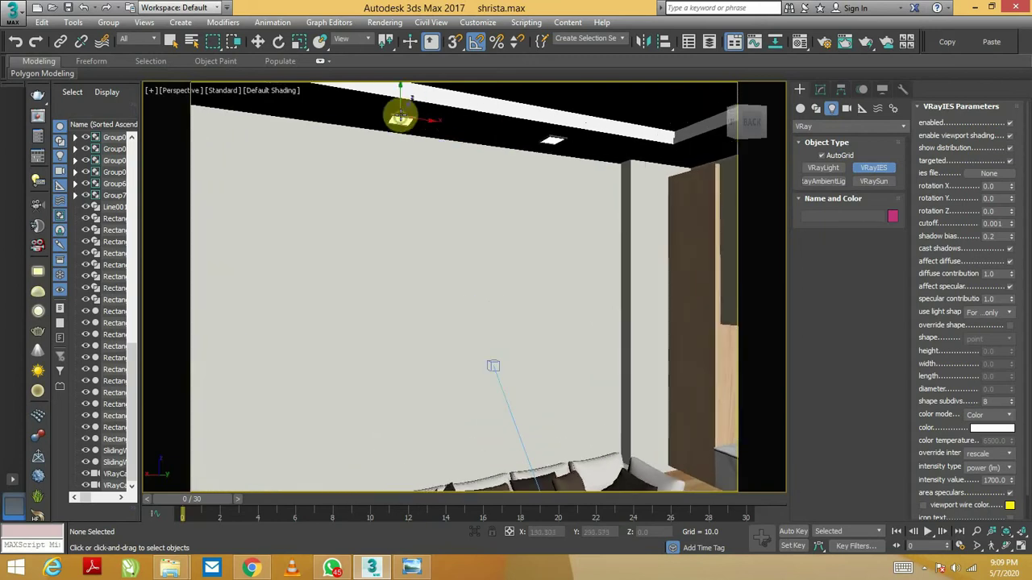
drag(400, 120, 493, 134)
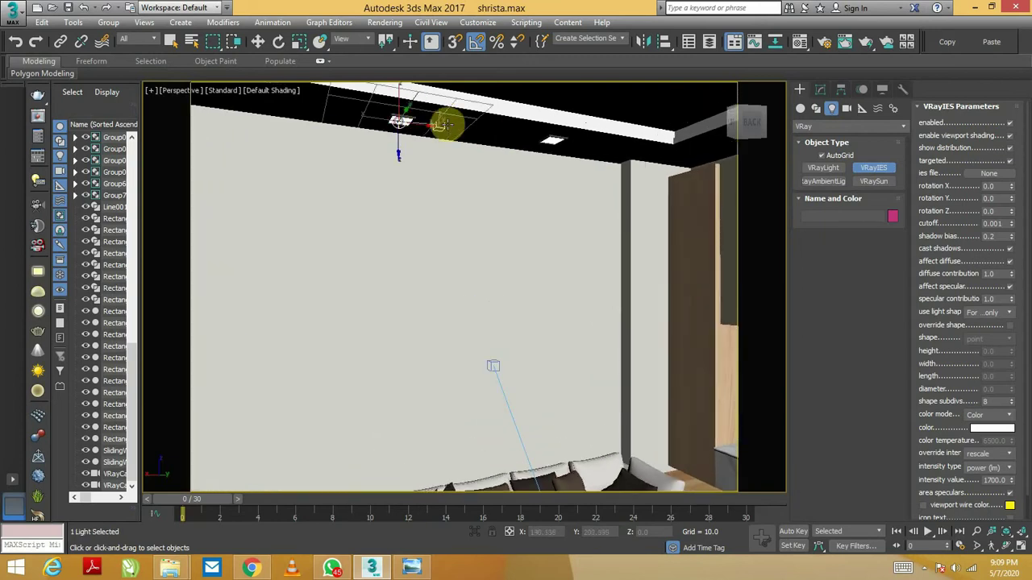
- Move the light's target to mid-wall, directly beneath the left ceiling fixture
click(258, 41)
click(493, 132)
drag(492, 115, 519, 263)
mouse_move(490, 251)
alt+middle_down()
mouse_move(420, 281)
mouse_move(422, 272)
alt+middle_up()
drag(416, 274, 410, 223)
mouse_move(410, 223)
alt+middle_down()
mouse_move(415, 208)
mouse_move(417, 233)
alt+middle_up()
drag(415, 223, 417, 258)
mouse_move(417, 258)
alt+middle_down()
mouse_move(458, 258)
mouse_move(468, 269)
mouse_move(443, 258)
mouse_move(440, 278)
alt+middle_up()
mouse_move(437, 283)
mouse_down()
mouse_move(393, 282)
mouse_move(375, 268)
mouse_move(379, 339)
mouse_up()
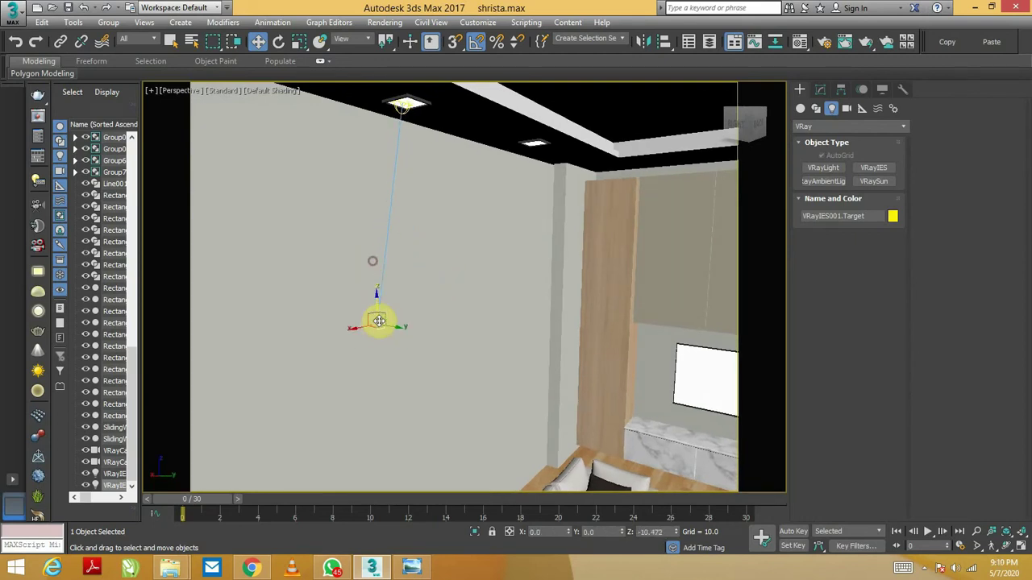
- Select the IES light and start a copy toward the second fixture, then cancel it
mouse_move(400, 113)
alt+middle_down()
mouse_move(407, 174)
mouse_move(392, 184)
mouse_move(410, 188)
alt+middle_up()
click(408, 173)
mouse_move(438, 282)
alt+middle_down()
mouse_move(459, 261)
mouse_move(418, 362)
alt+middle_up()
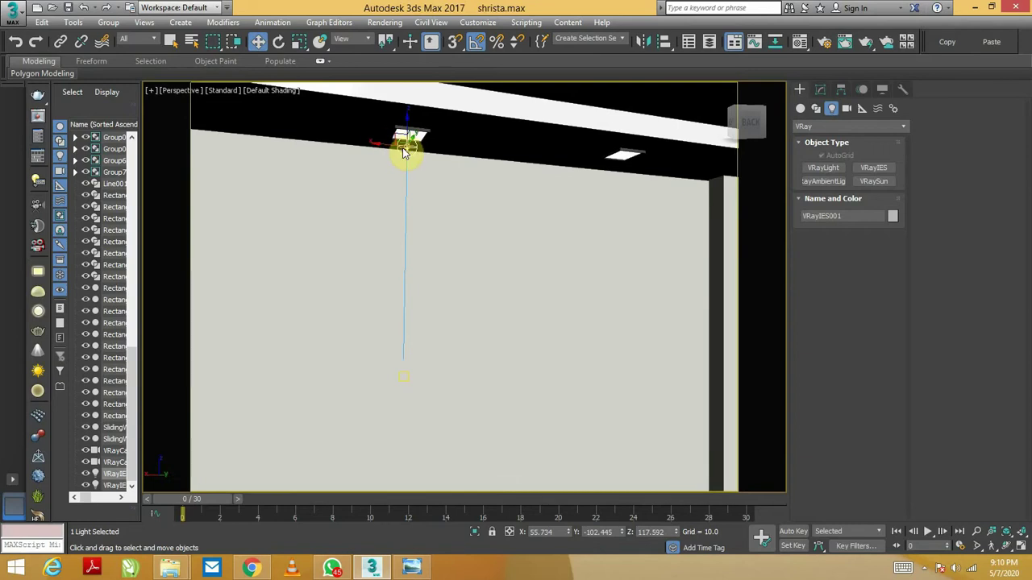
shift+drag(390, 145, 597, 176)
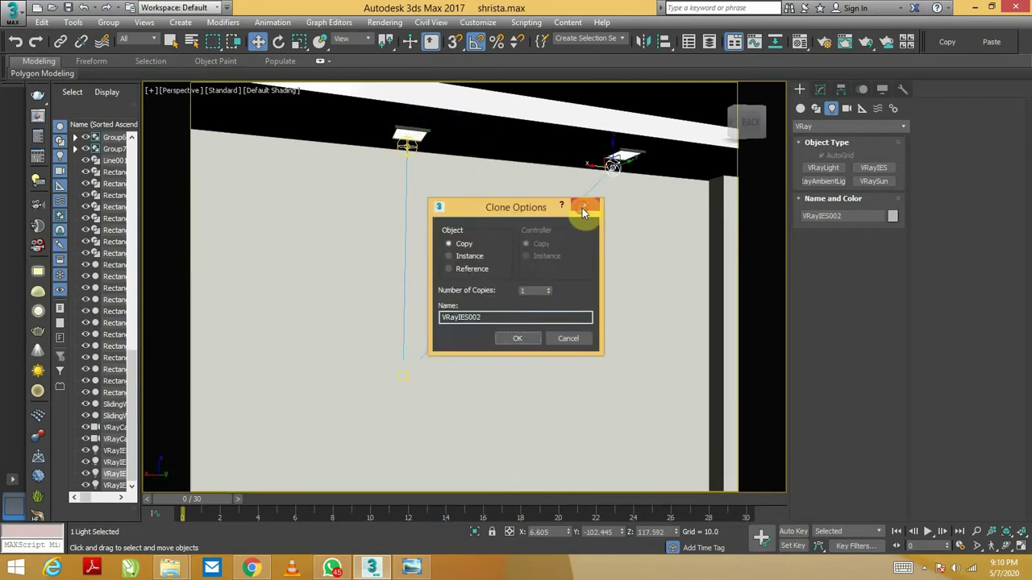
click(582, 208)
- Copy the light onto the second ceiling fixture as VRayIES002 and return to the camera view
click(404, 373)
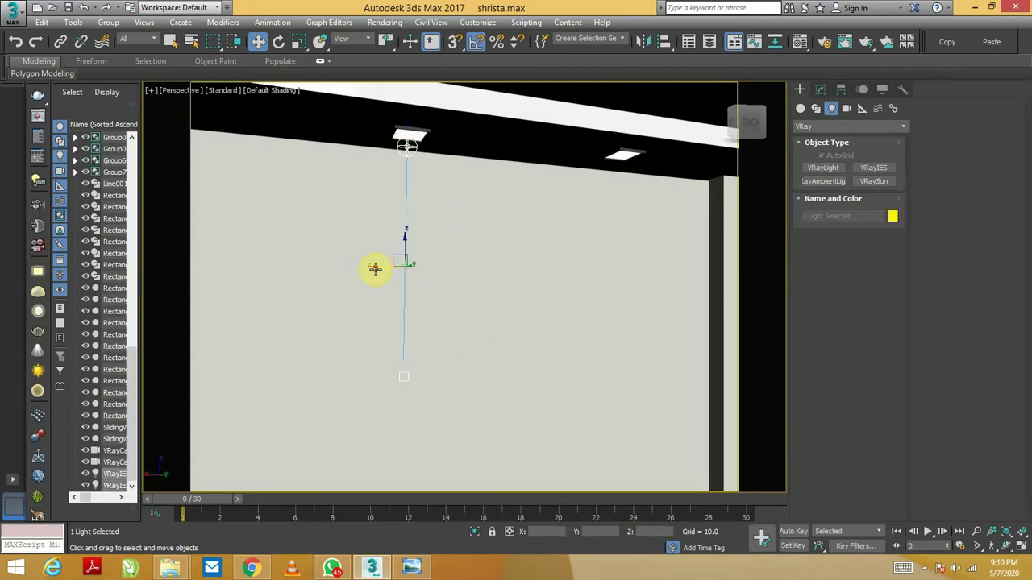
click(407, 147)
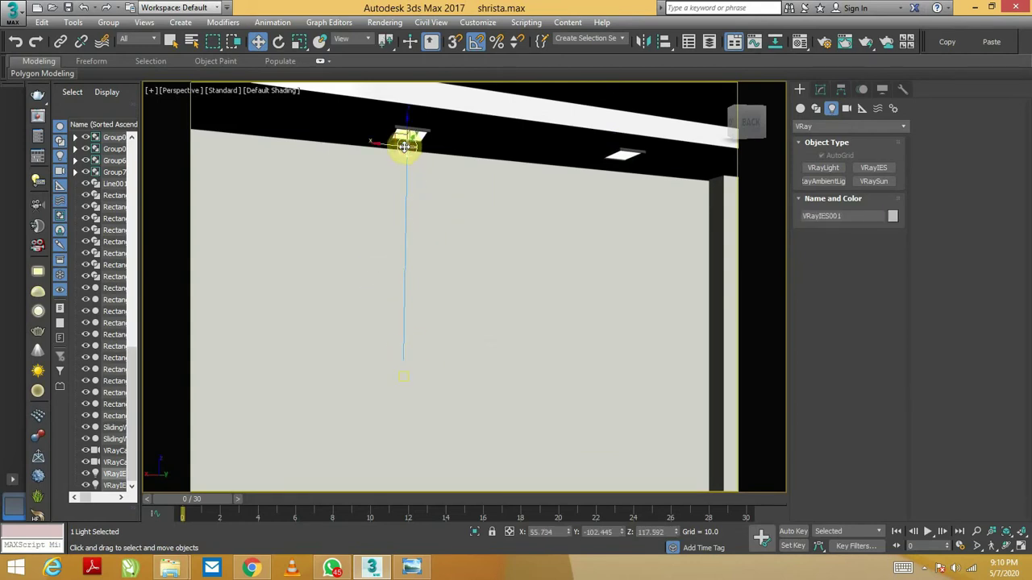
click(404, 372)
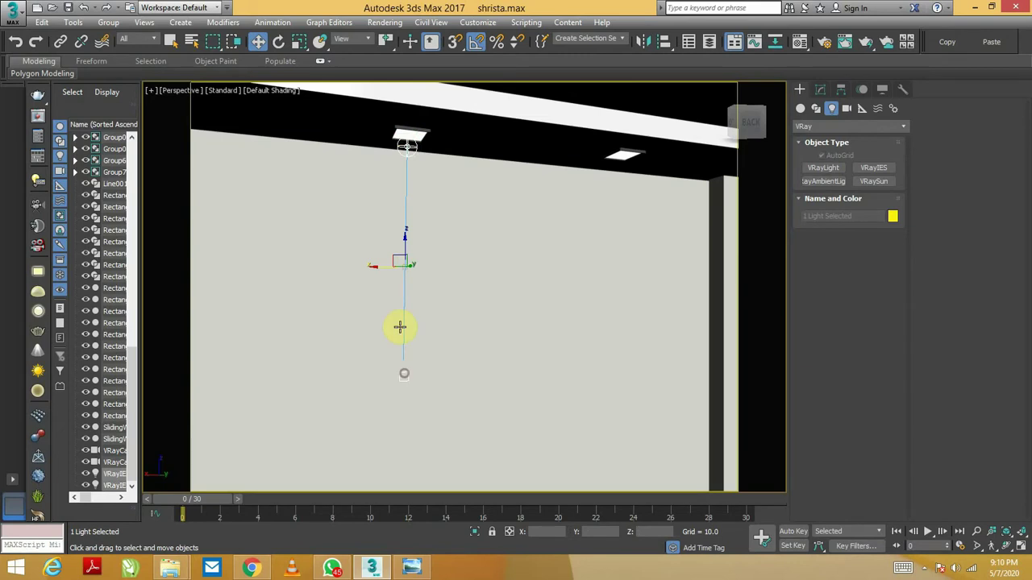
shift+drag(381, 269, 581, 272)
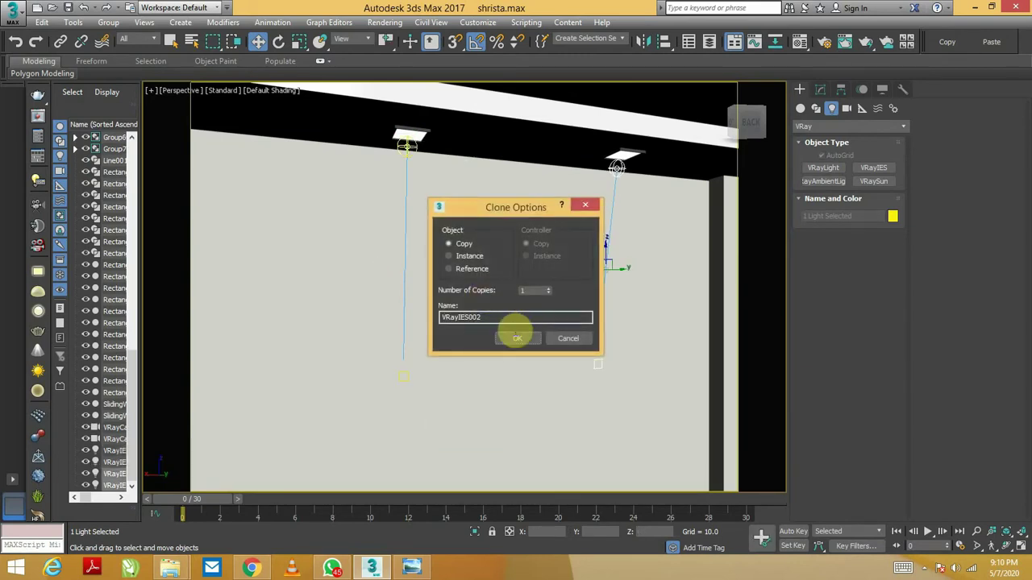
click(516, 339)
key(c)
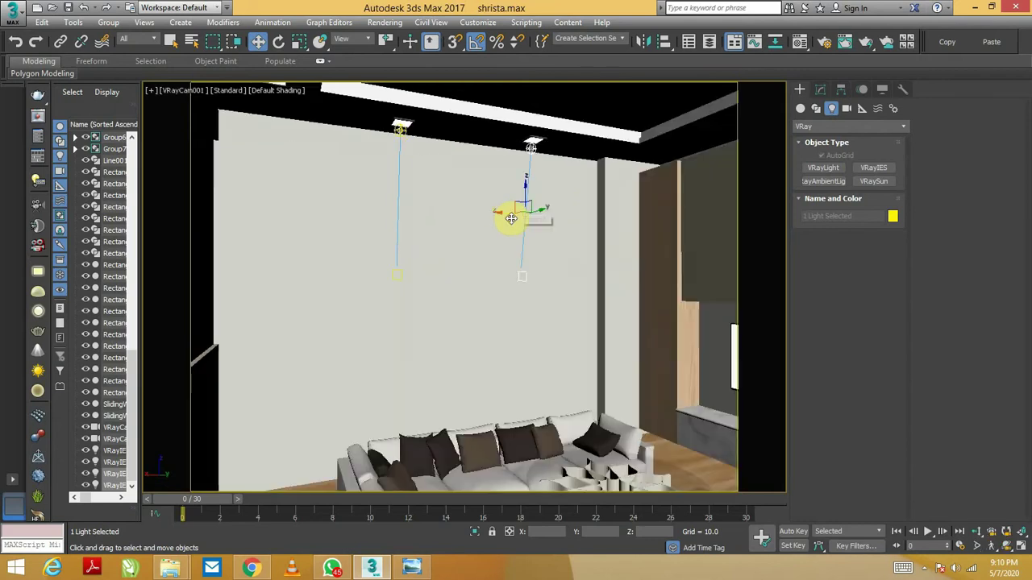
click(402, 128)
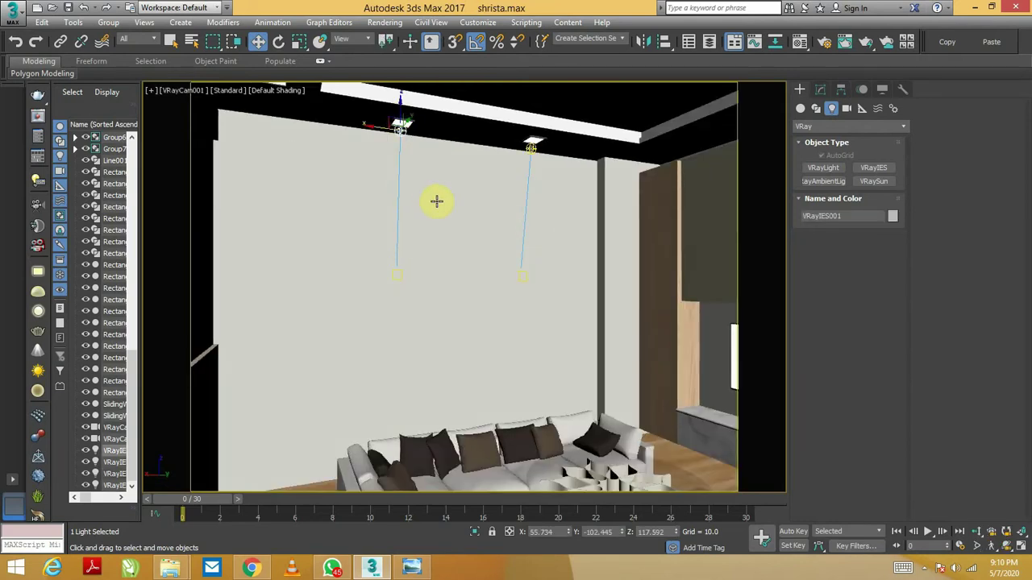
- Load IES profile 14 from the Vray IES Presets folder into VRayIES002 and start a test render
click(532, 149)
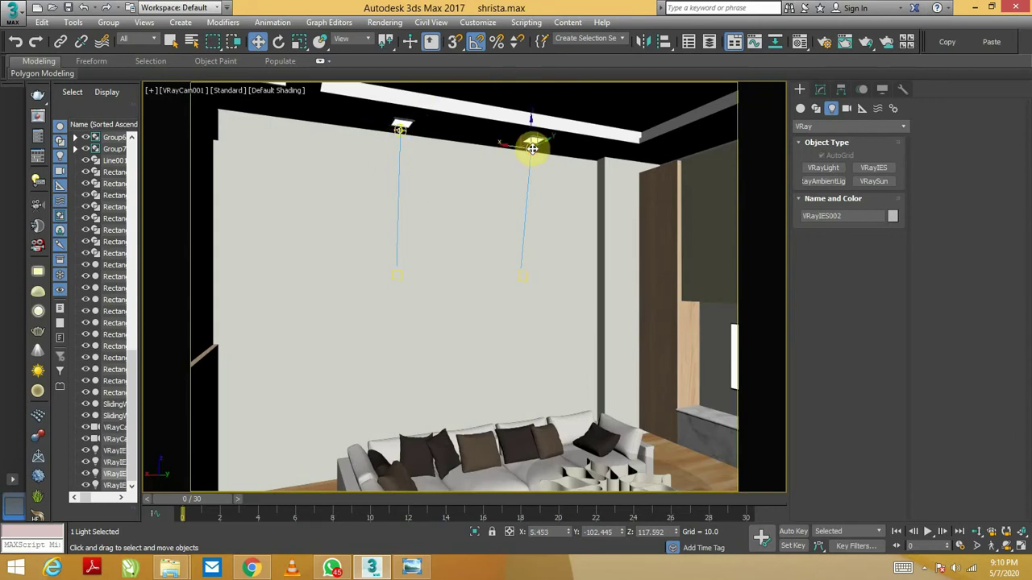
click(820, 90)
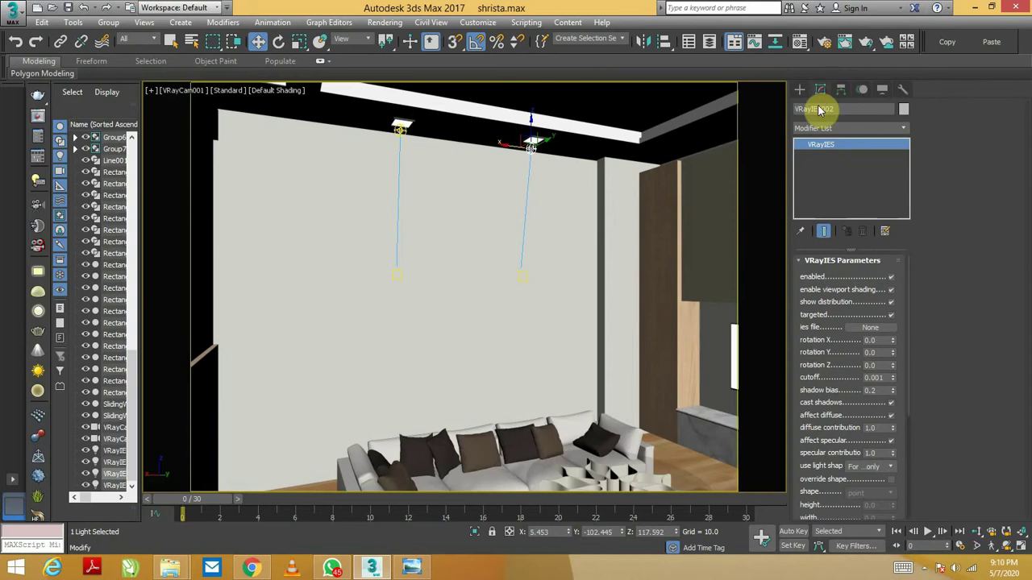
click(869, 327)
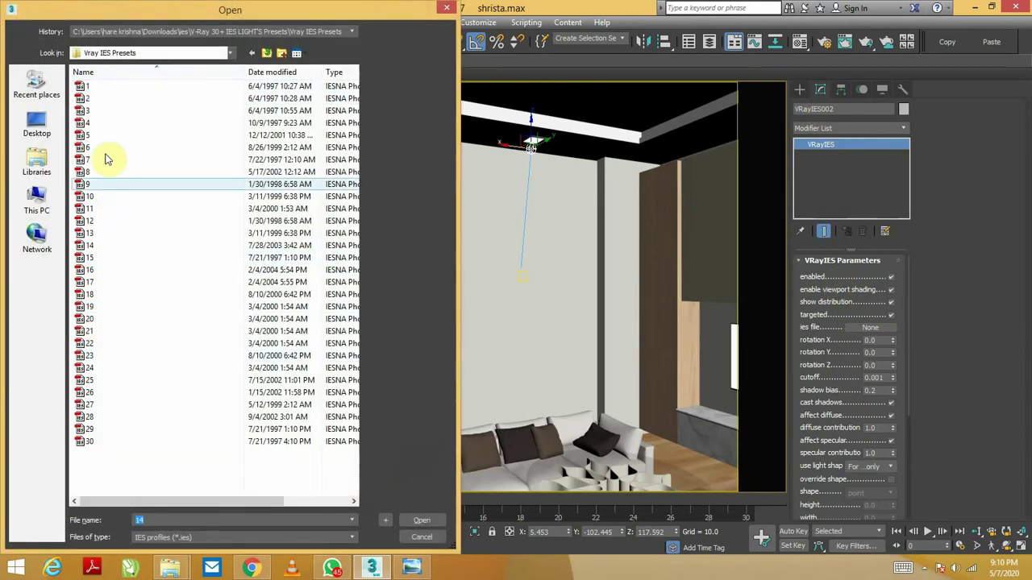
double_click(100, 245)
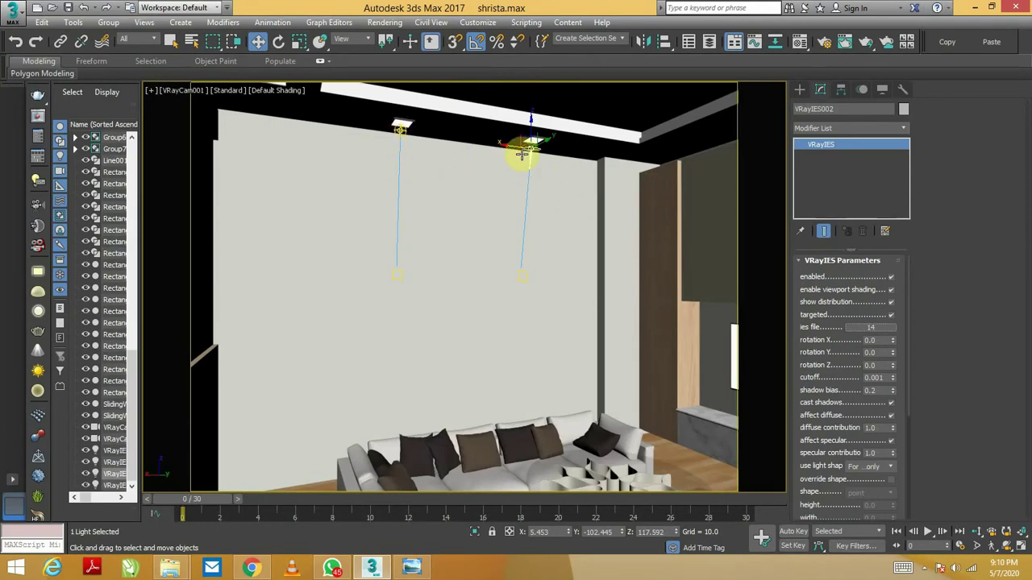
mouse_move(589, 230)
middle_down()
mouse_move(581, 220)
mouse_move(594, 209)
middle_up()
key(shift+q)
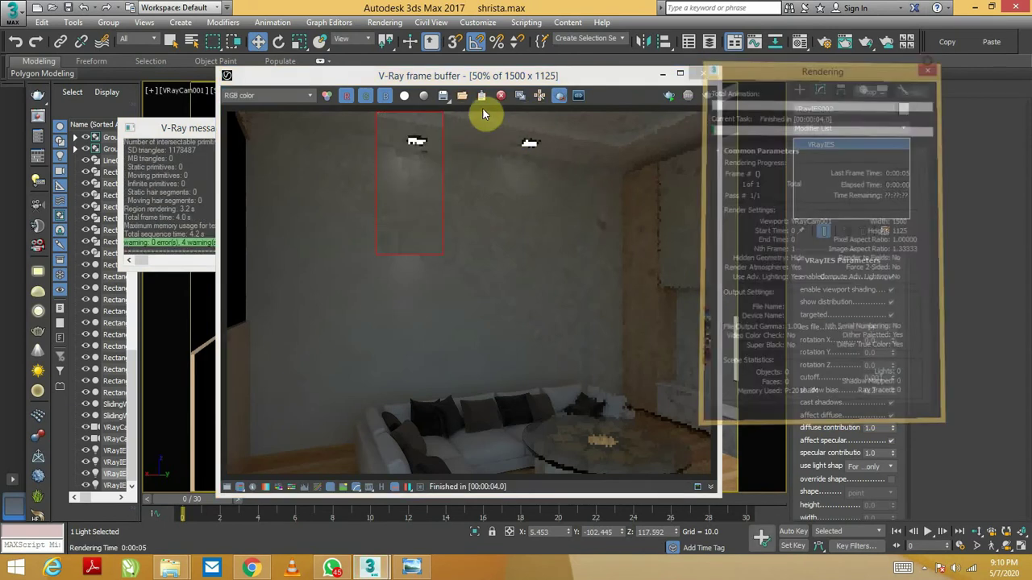
- Enable region rendering in the V-Ray frame buffer and re-render just the area around both ceiling lights
click(521, 97)
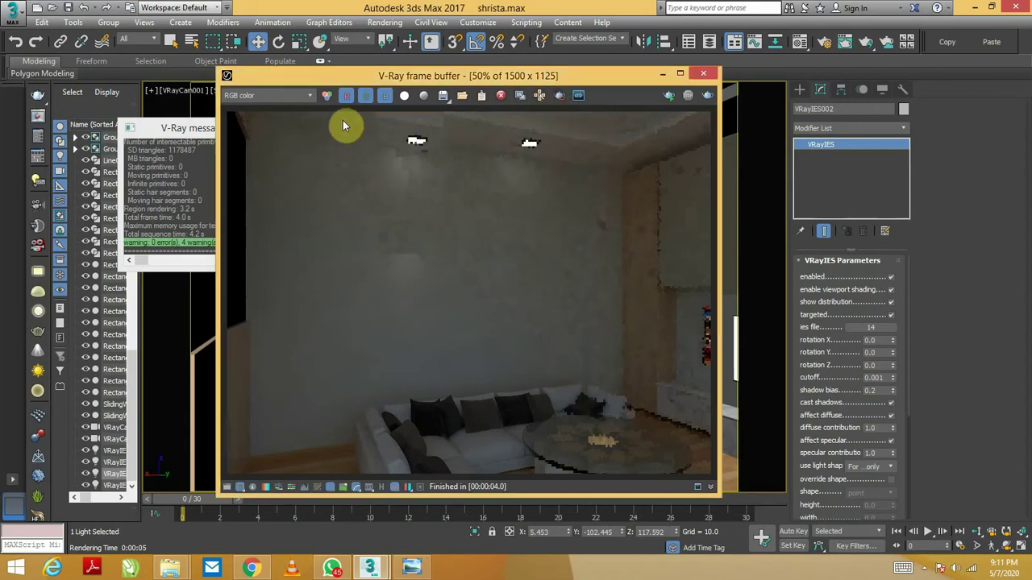
click(559, 97)
click(706, 98)
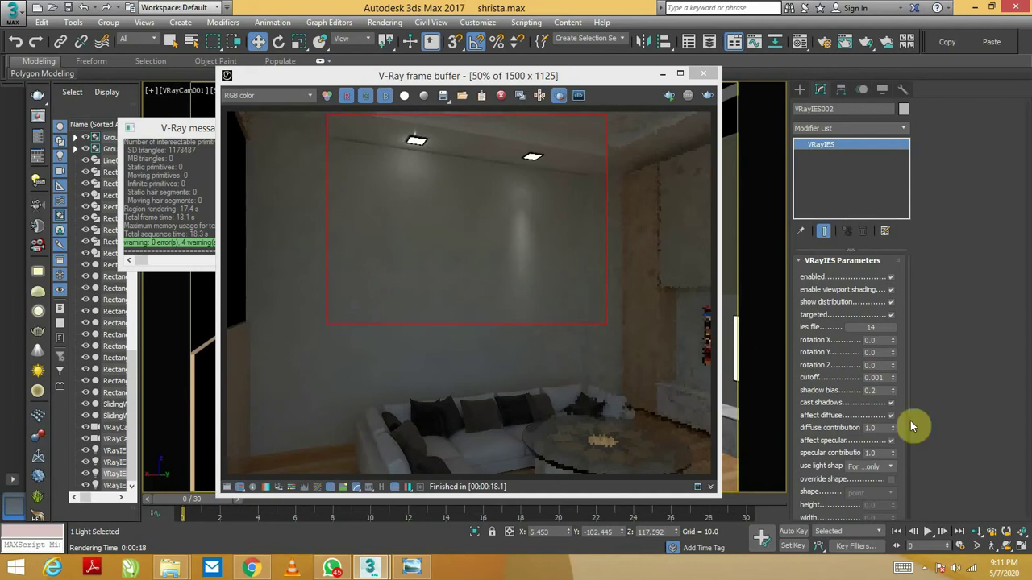
scroll(798, 346, down, 5)
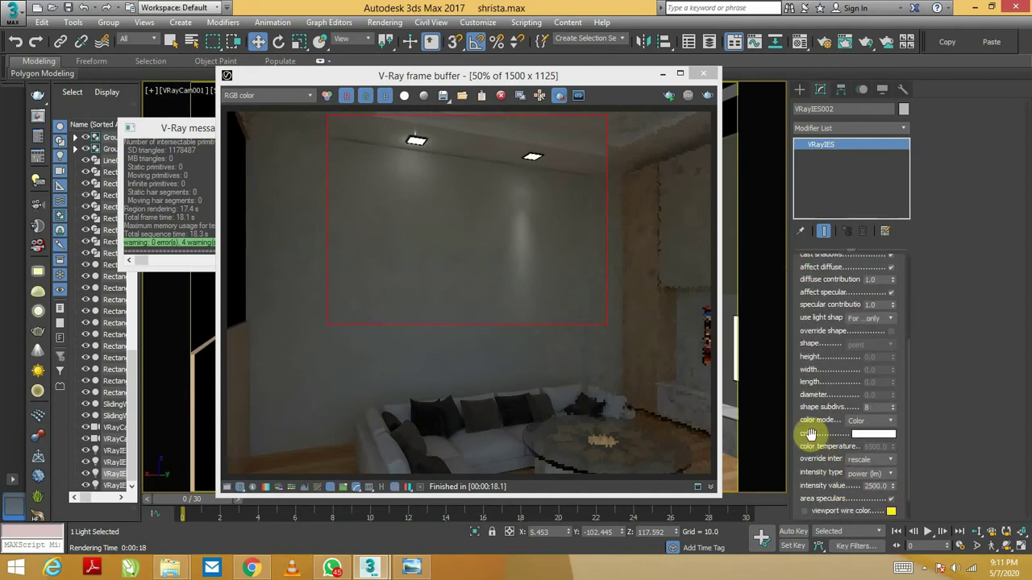
- Raise VRayIES002's intensity and tint its colour warm pale yellow (RGB 247, 214, 81)
scroll(862, 447, down, 1)
drag(894, 455, 887, 402)
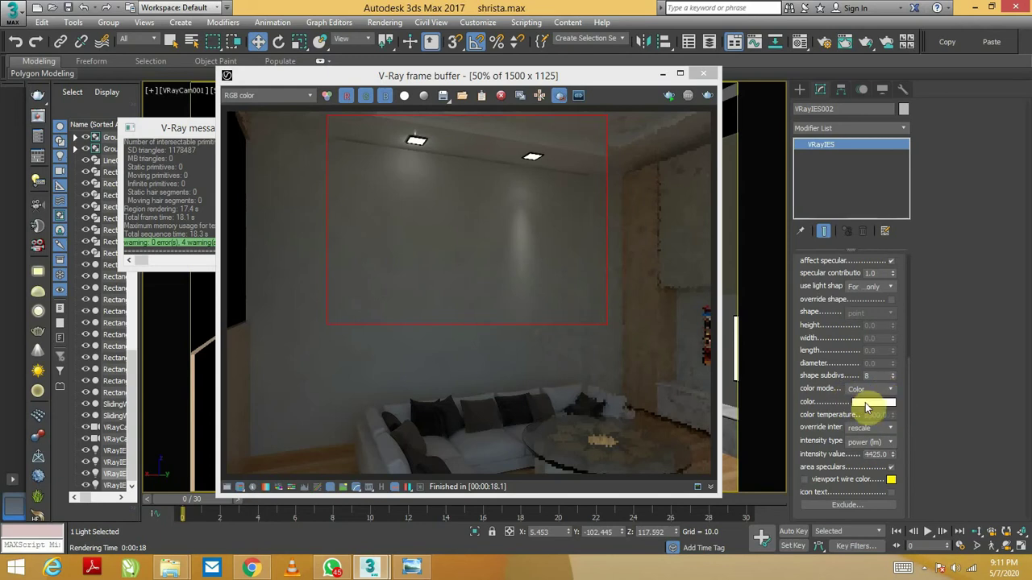
click(867, 403)
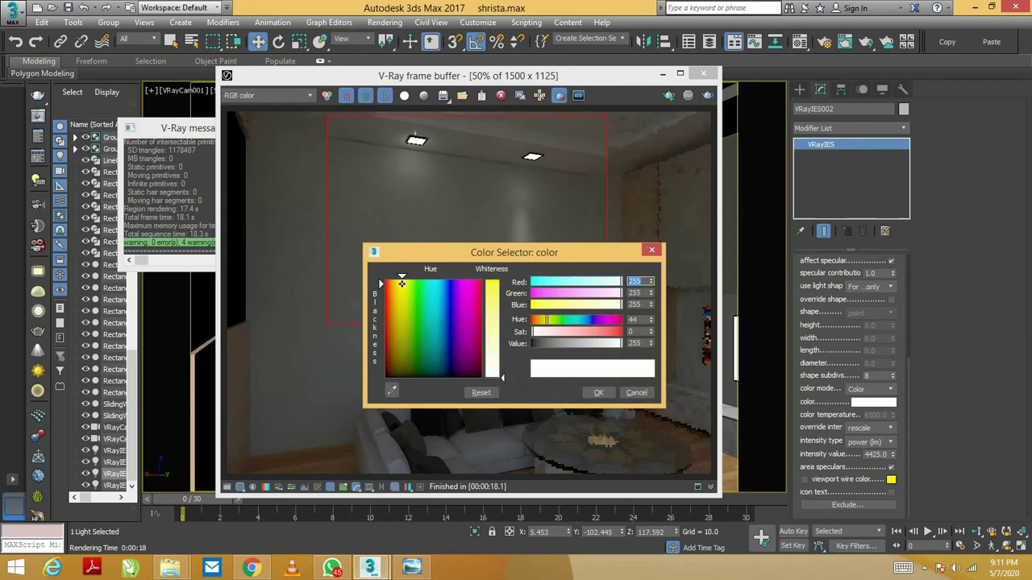
drag(540, 332, 592, 332)
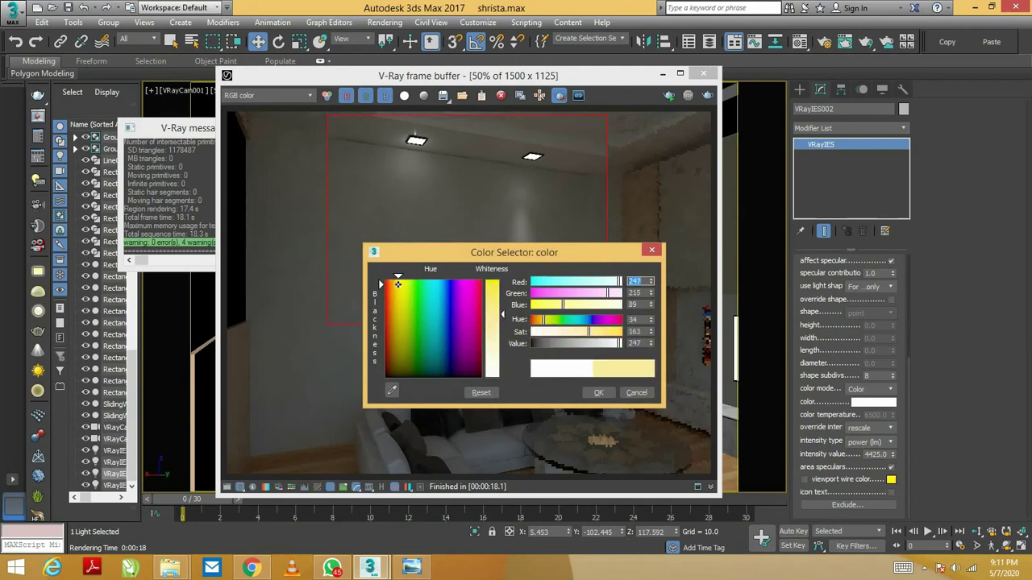
click(610, 393)
- Re-render the lit wall region and close the V-Ray frame buffer
click(707, 95)
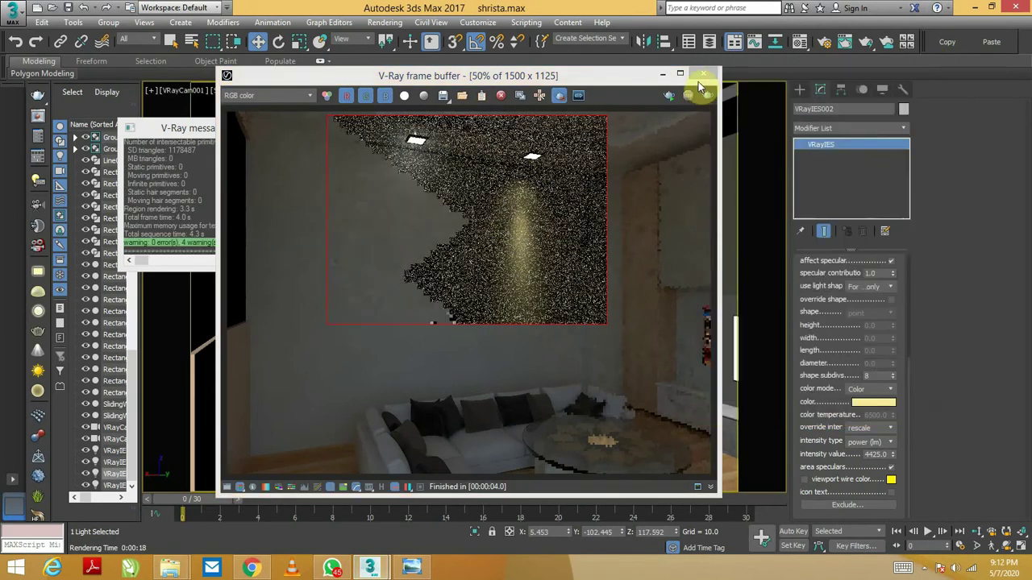
click(701, 75)
scroll(838, 357, up, 2)
scroll(863, 345, up, 2)
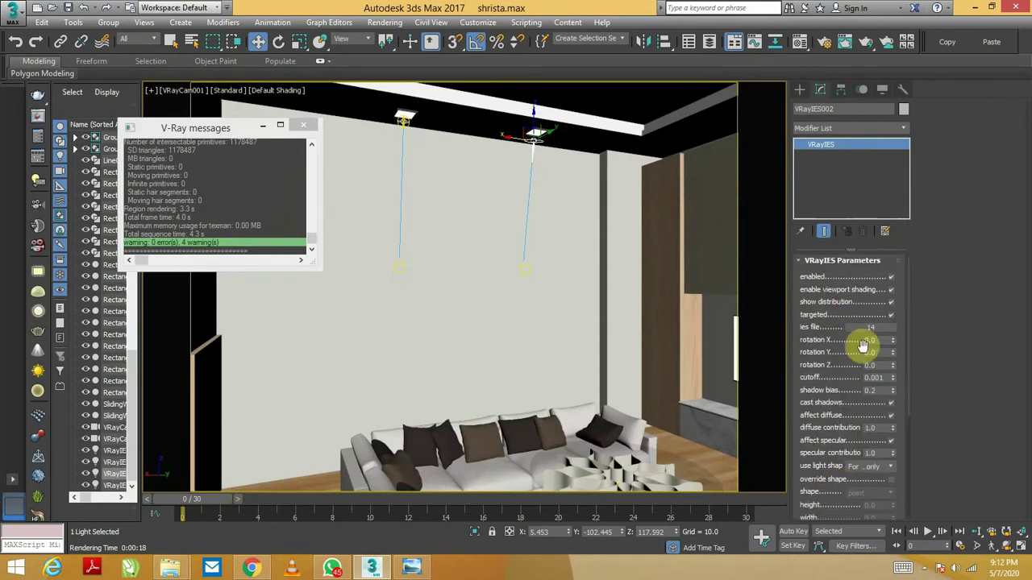
- Swap the light's IES profile to file 16 and render the camera view
click(869, 327)
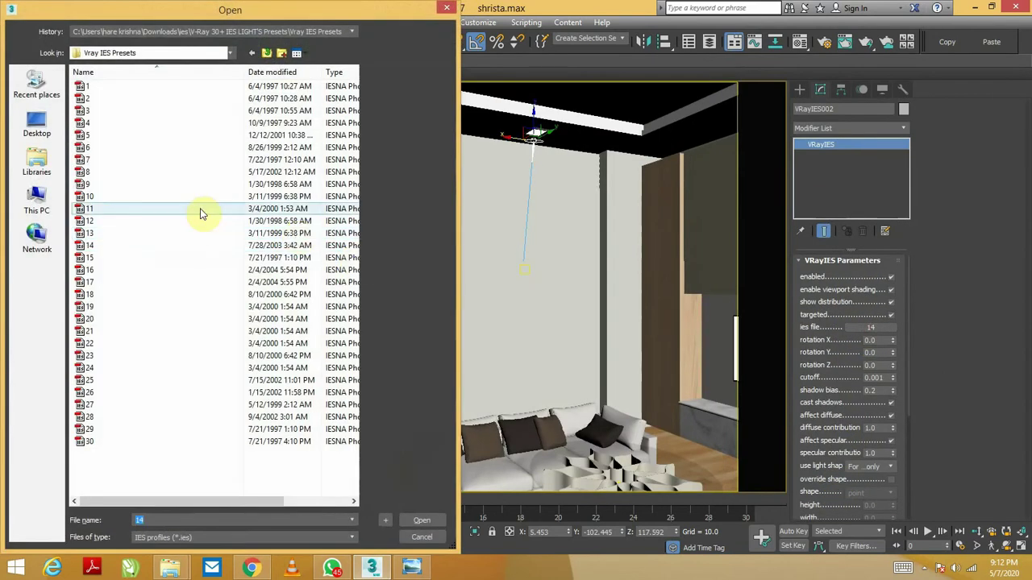
double_click(88, 269)
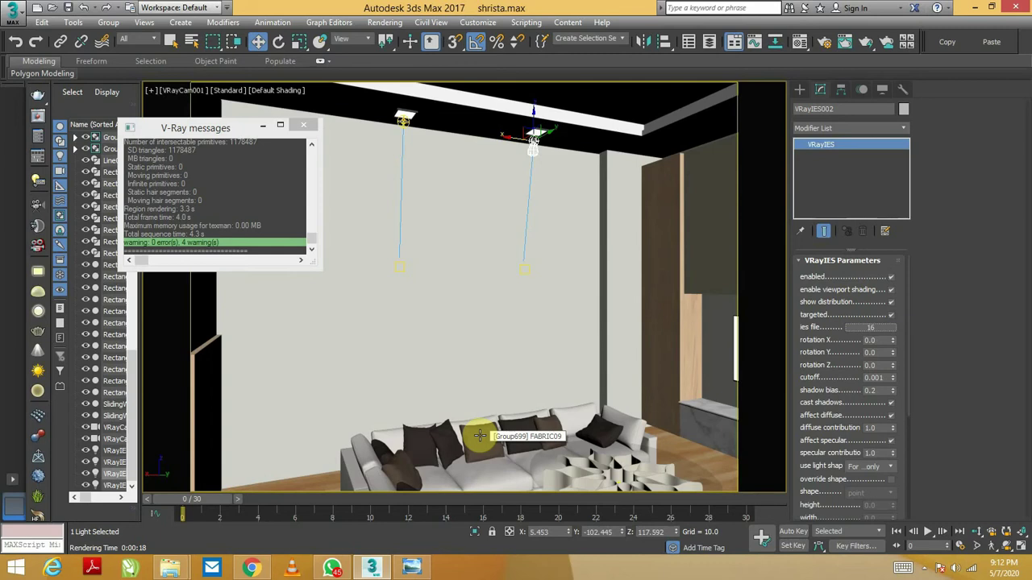
key(shift+q)
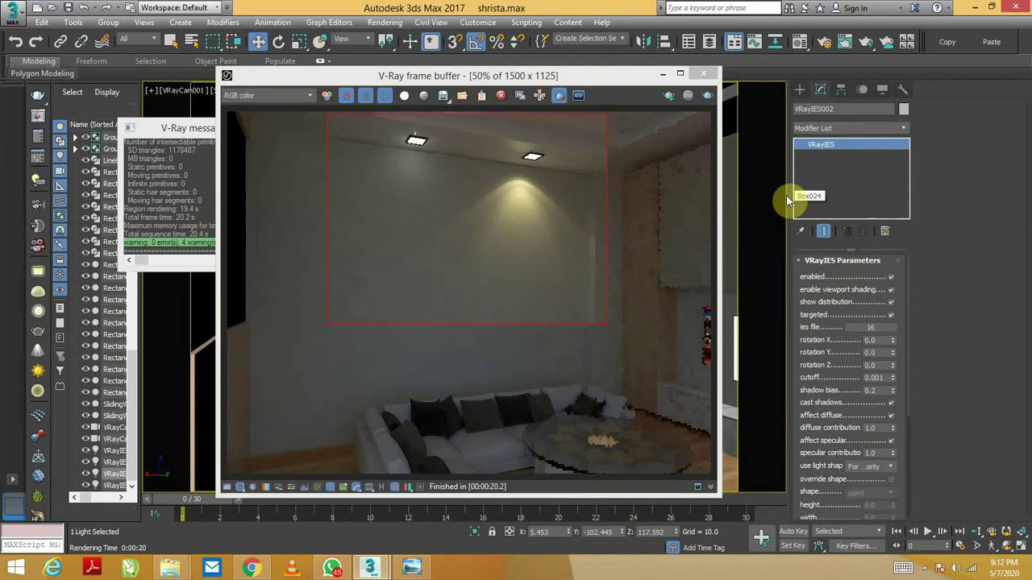
drag(591, 78, 605, 60)
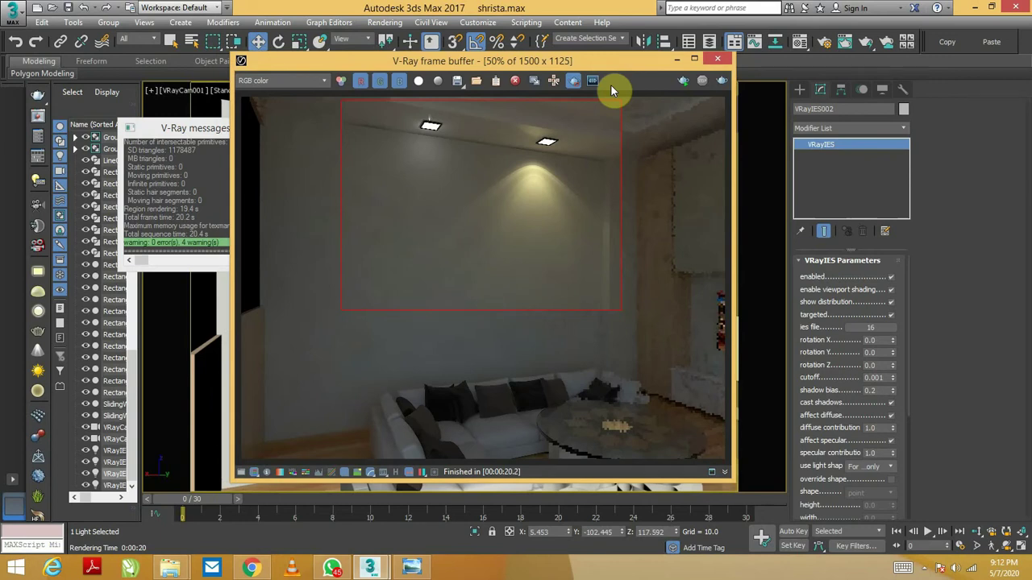
- Uncheck 'targeted' on VRayIES002 to remove its target line, then test-render and close the frame buffer
click(720, 61)
mouse_move(802, 416)
mouse_down()
mouse_move(804, 395)
mouse_move(813, 411)
mouse_move(815, 246)
mouse_up()
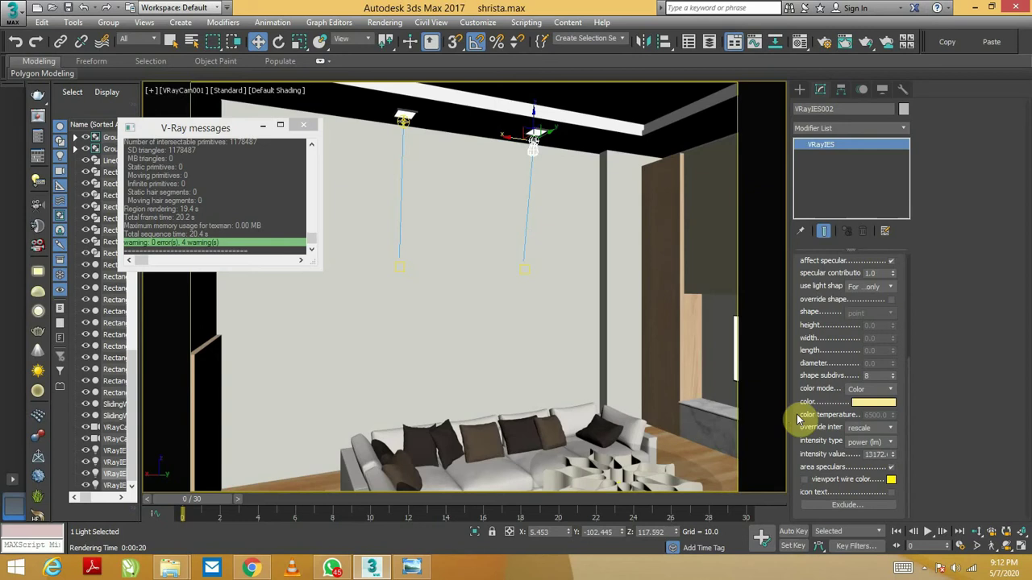
drag(811, 346, 825, 504)
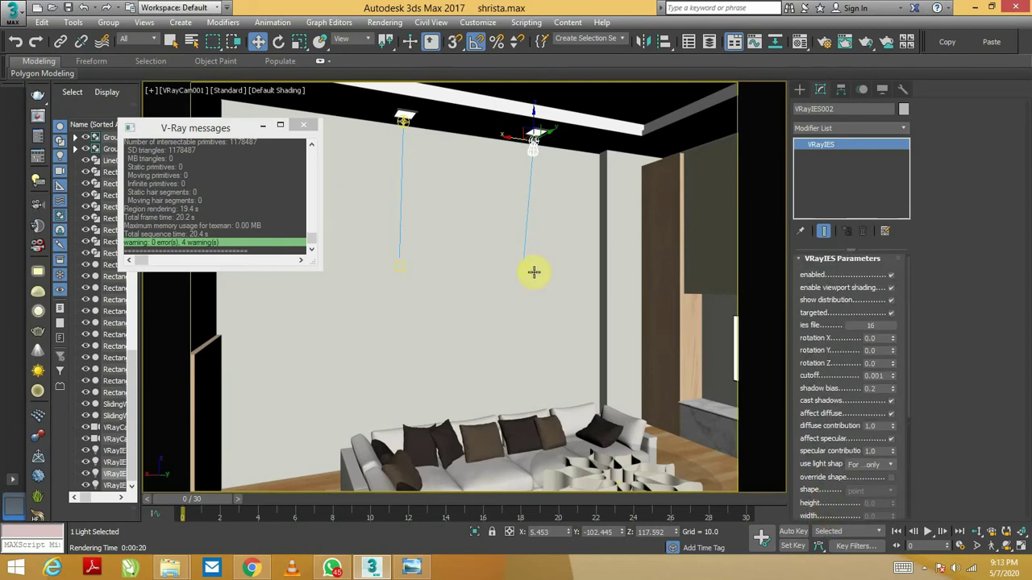
click(524, 266)
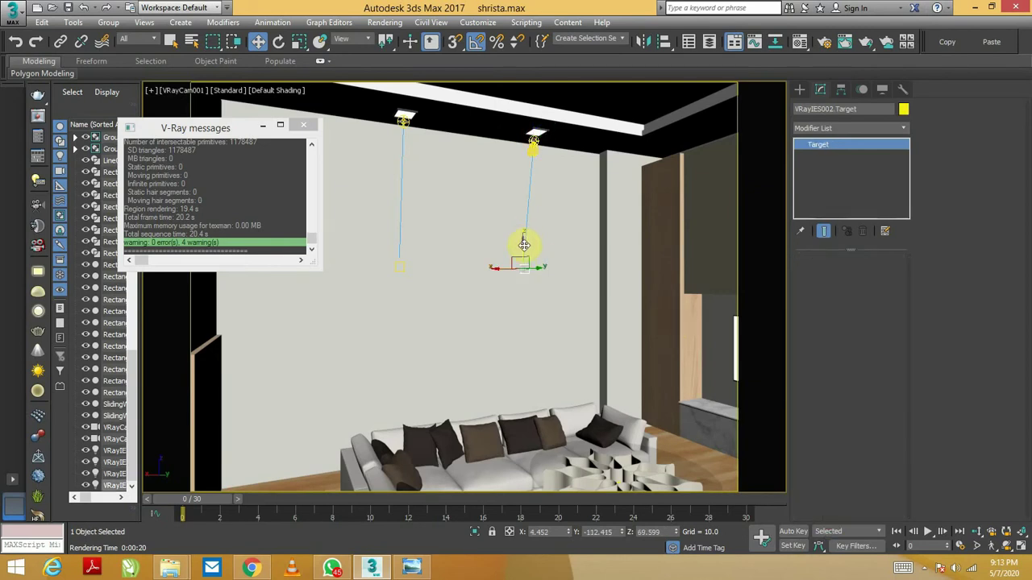
click(534, 141)
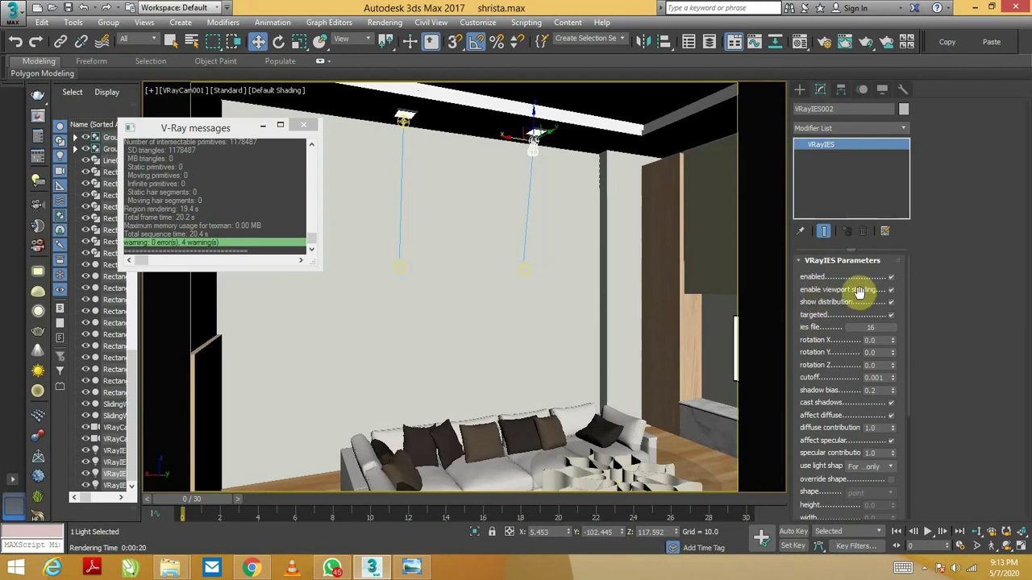
click(891, 315)
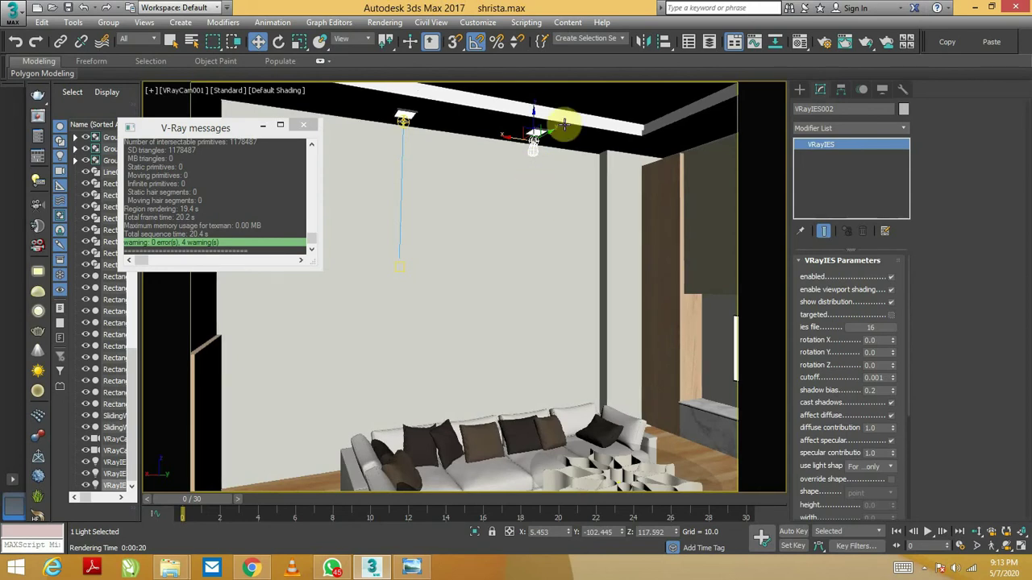
key(shift+q)
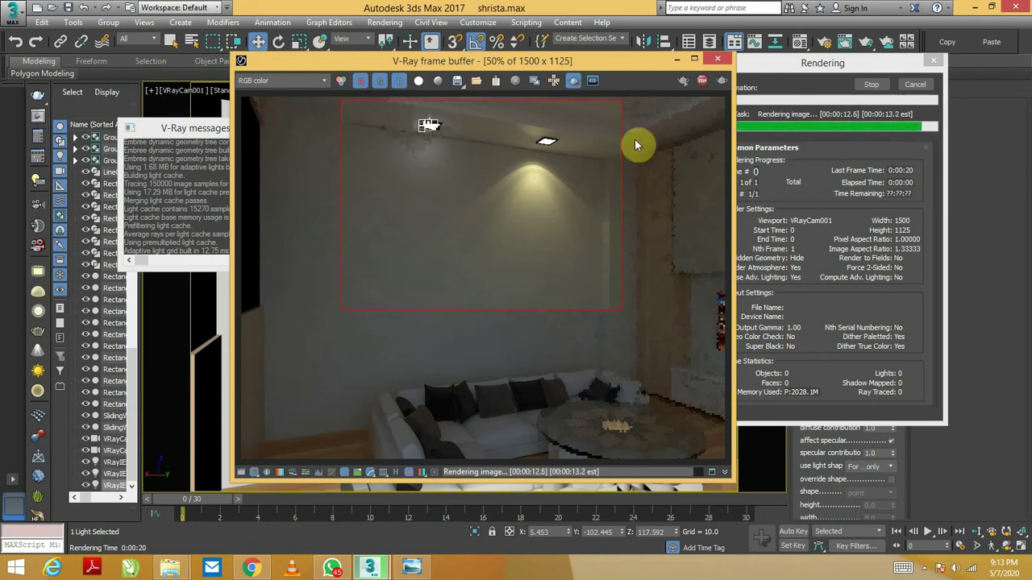
click(721, 60)
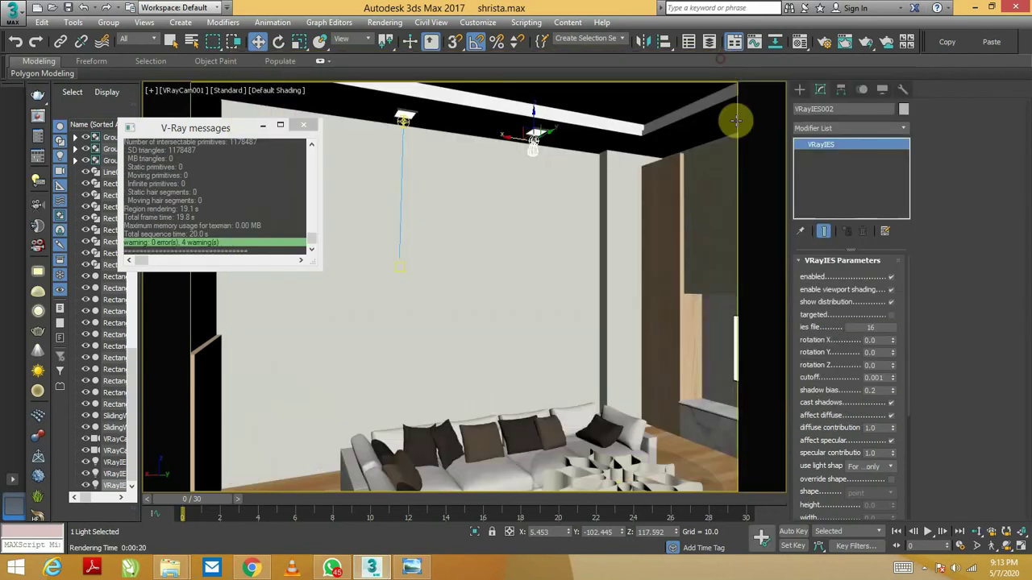
- Load IES profile 30 into the second light and turn 'targeted' back on
click(867, 327)
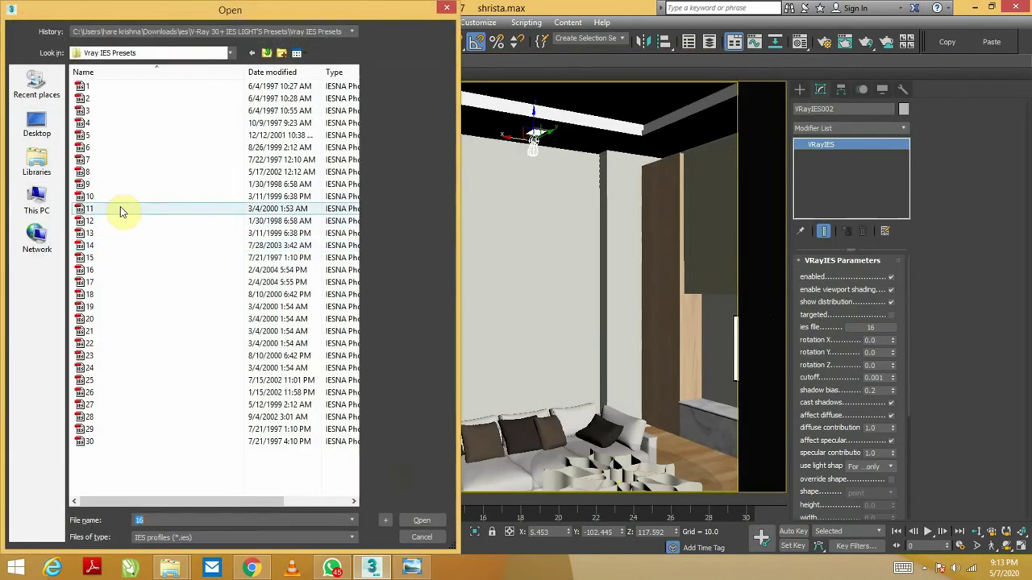
double_click(108, 443)
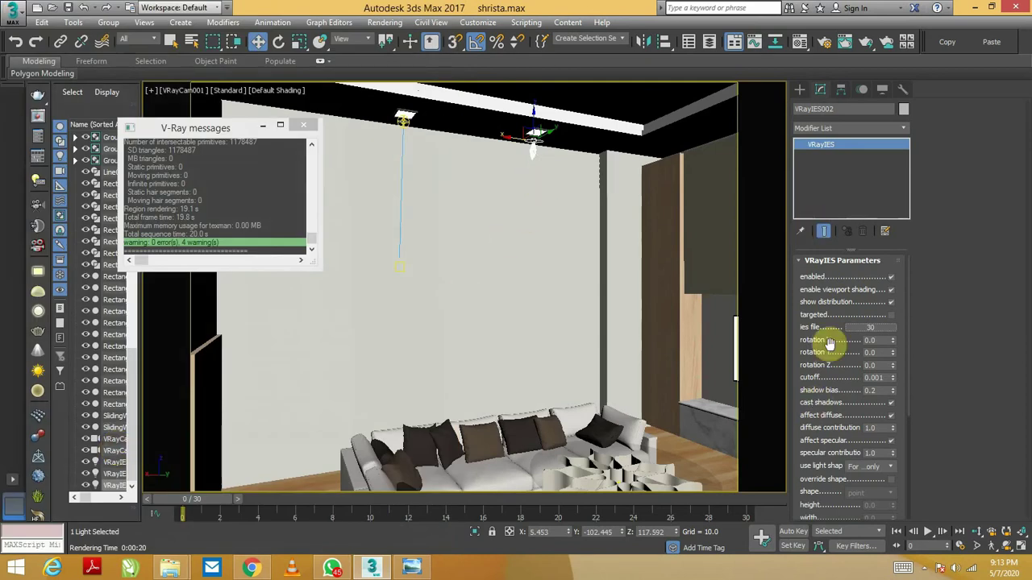
click(891, 314)
click(525, 261)
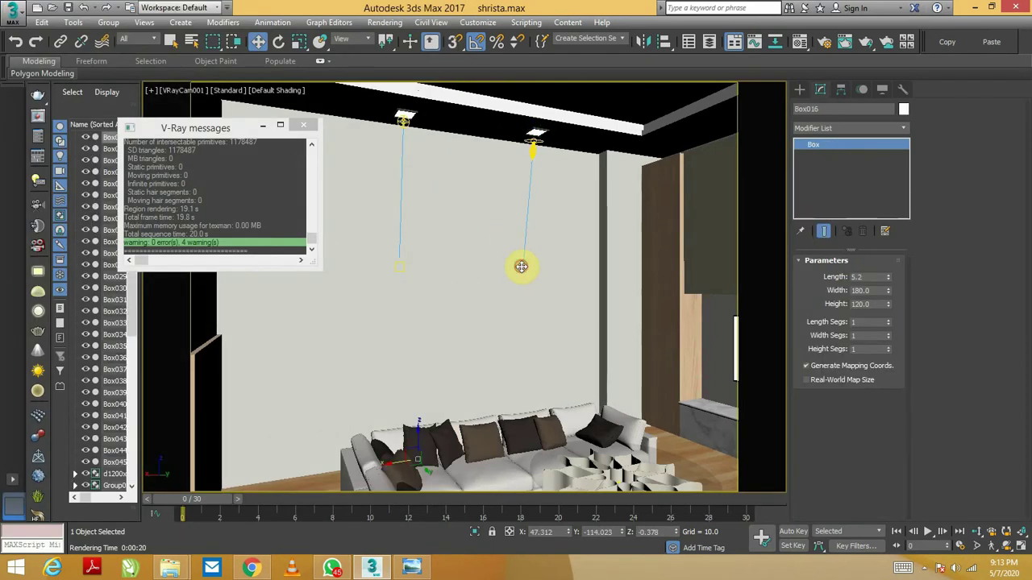
- Inspect the scene in wireframe perspective, return to the shaded camera view, and test-render
key(F3)
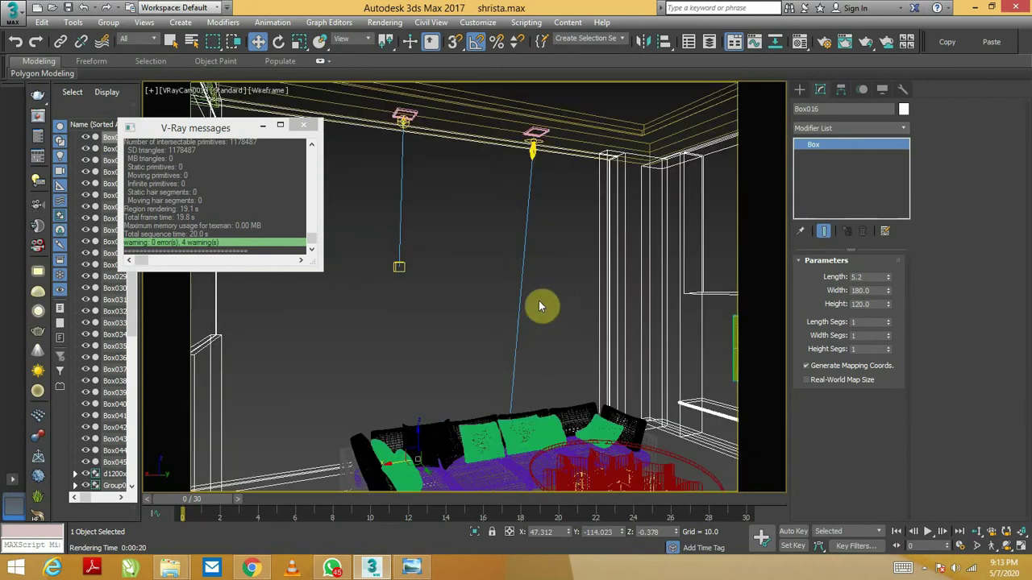
key(p)
mouse_move(541, 304)
alt+middle_down()
mouse_move(522, 272)
mouse_move(539, 320)
mouse_move(513, 287)
mouse_move(509, 188)
mouse_move(481, 336)
mouse_move(485, 306)
alt+middle_up()
key(c)
key(F3)
key(F3)
key(F3)
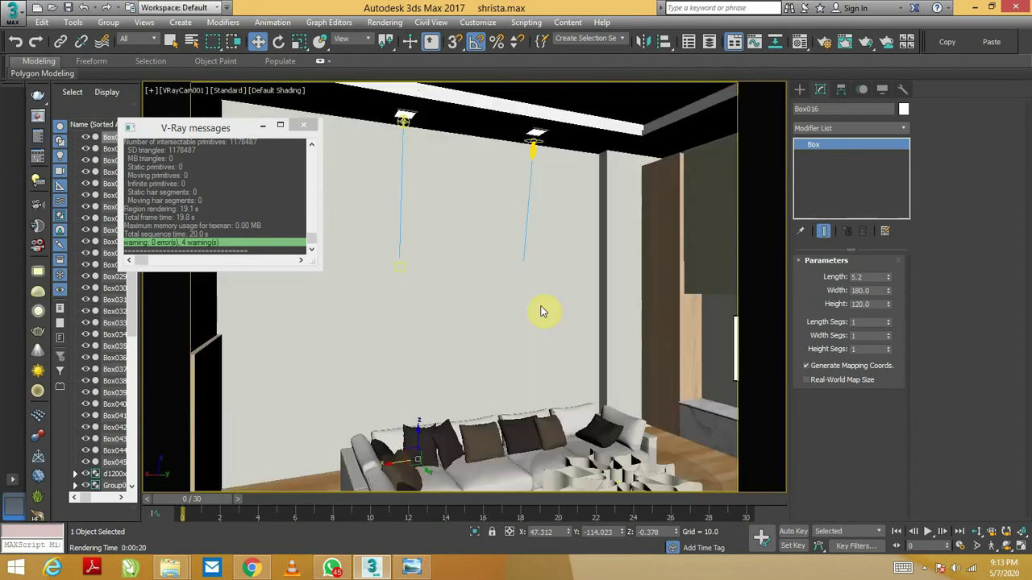
key(shift+q)
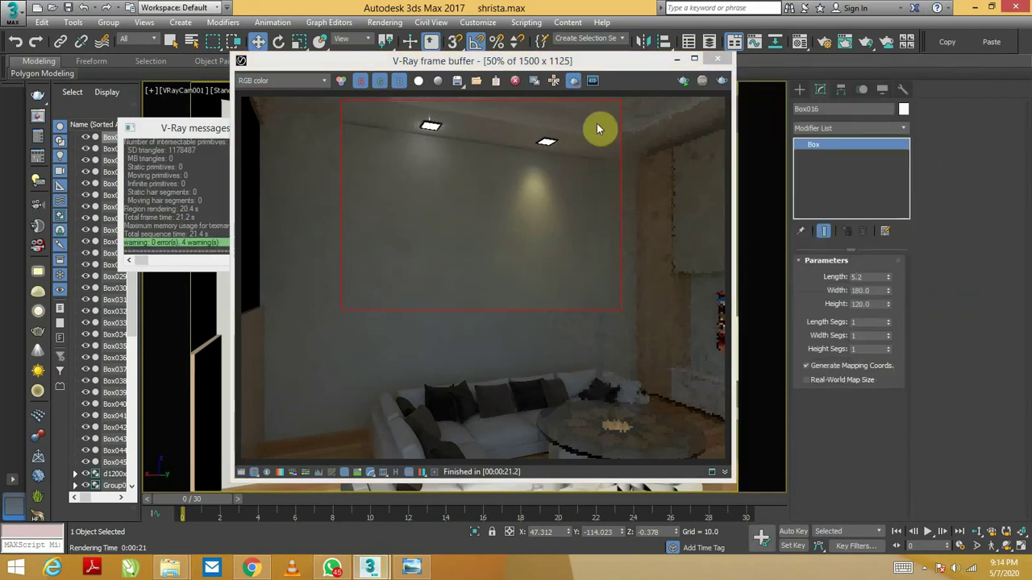
click(719, 62)
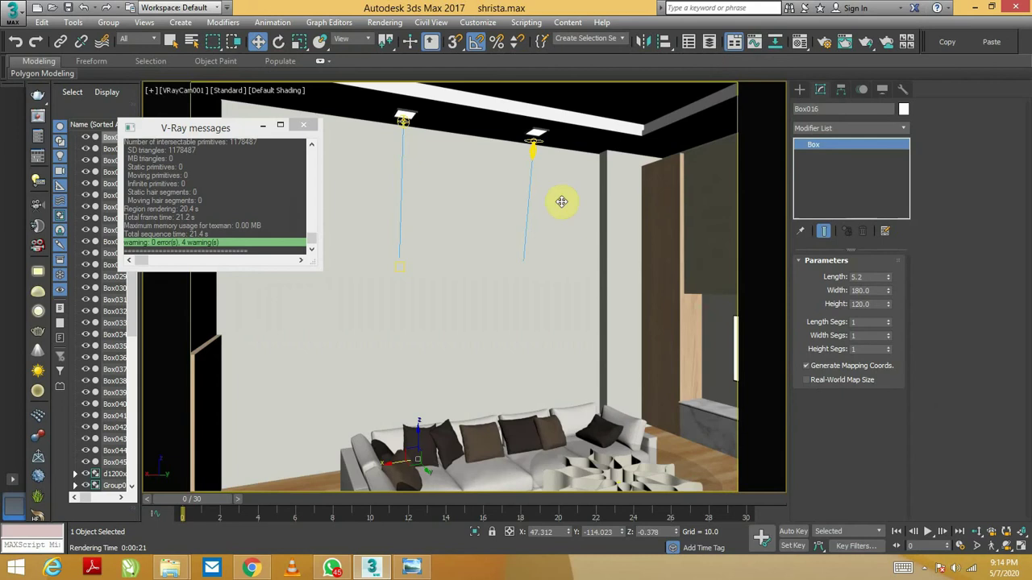
click(531, 150)
drag(806, 431, 788, 250)
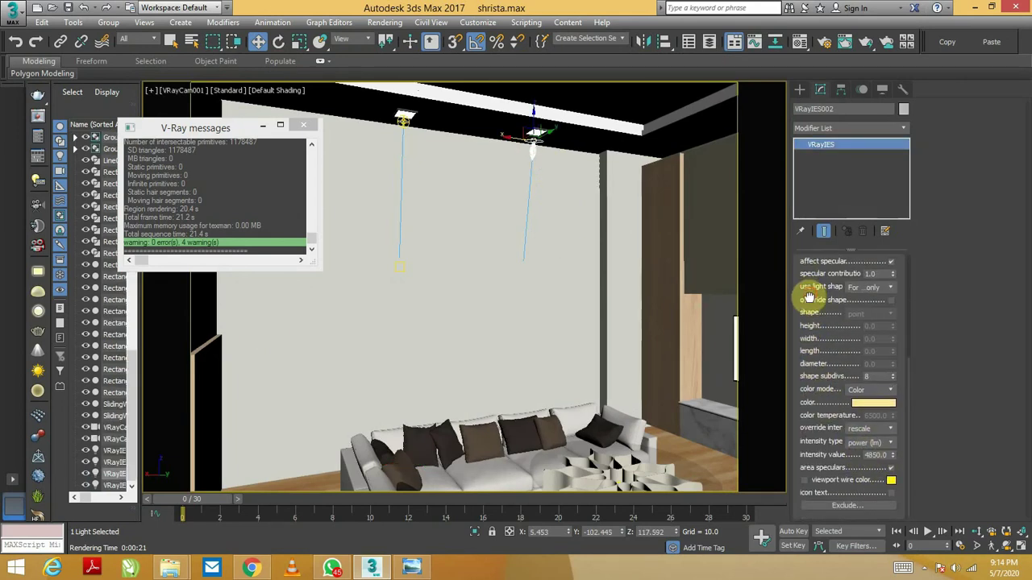
drag(808, 298, 808, 466)
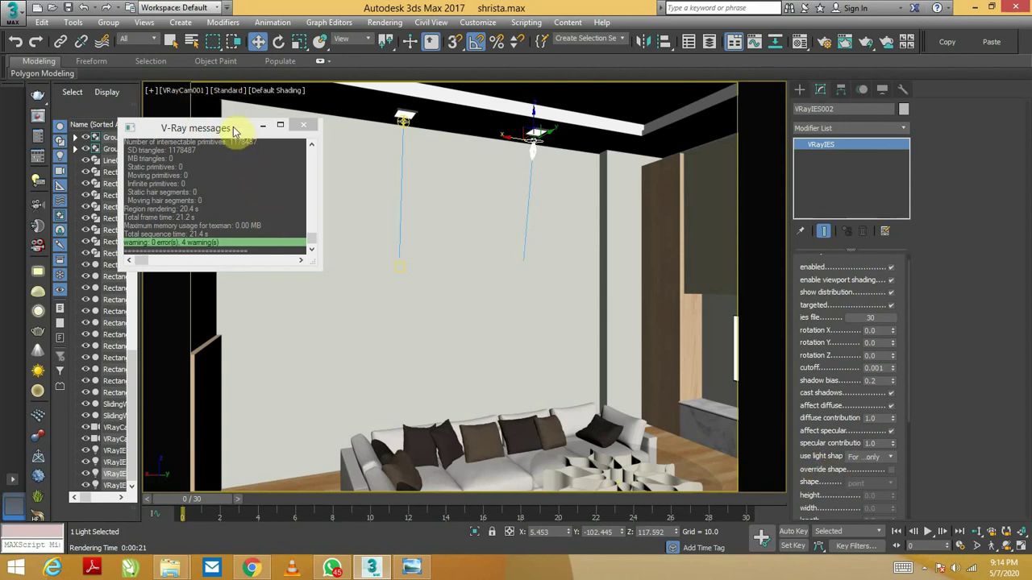
mouse_move(241, 116)
mouse_down()
mouse_move(230, 88)
mouse_move(328, 129)
mouse_up()
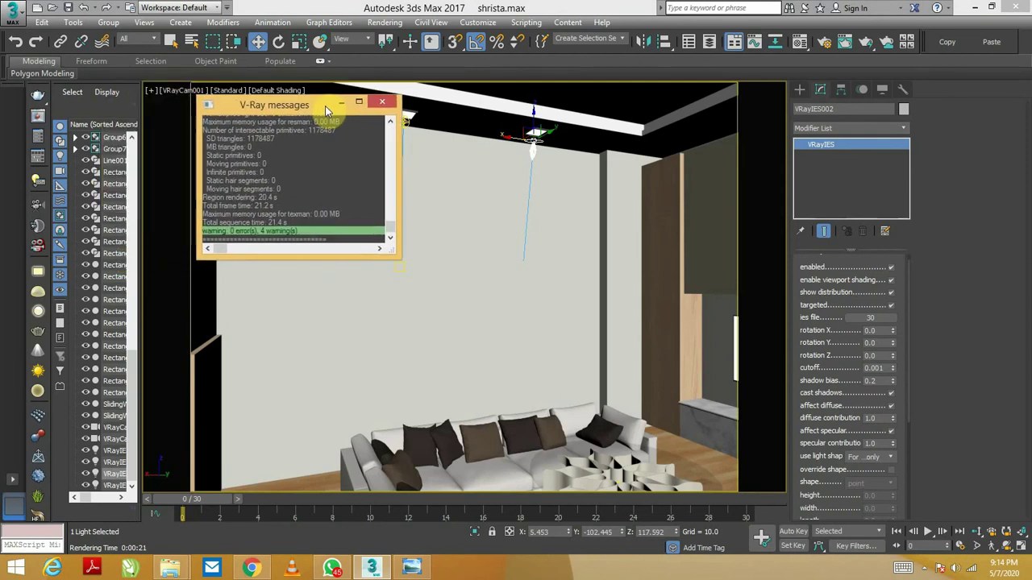
drag(328, 130, 249, 123)
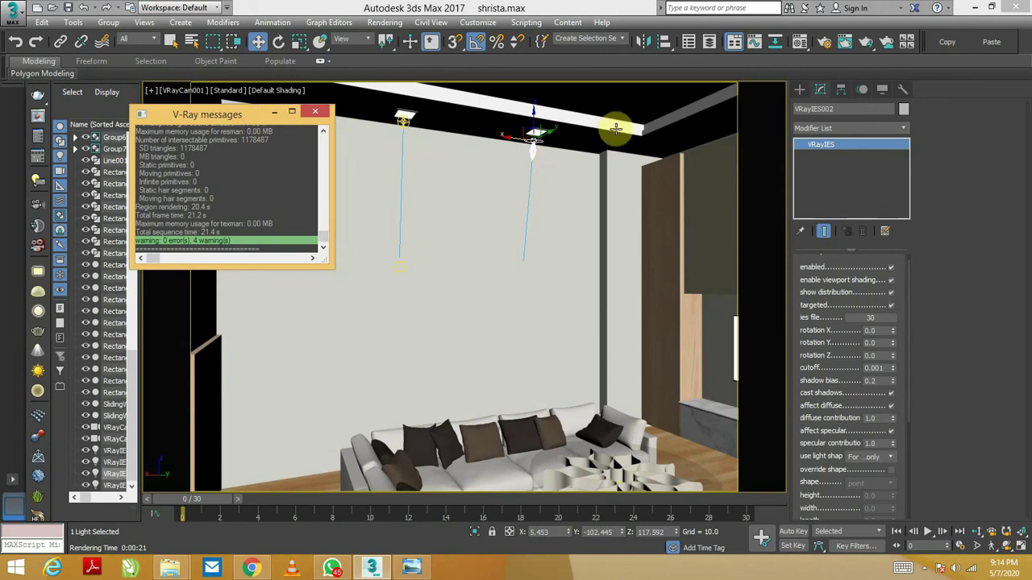
mouse_move(226, 120)
mouse_down()
mouse_move(249, 104)
mouse_move(128, 72)
mouse_up()
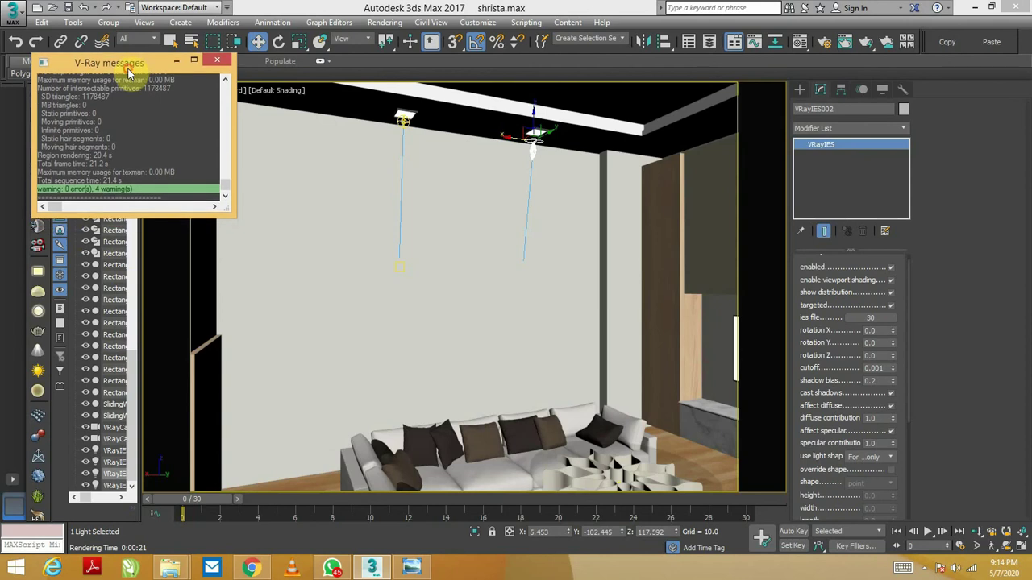